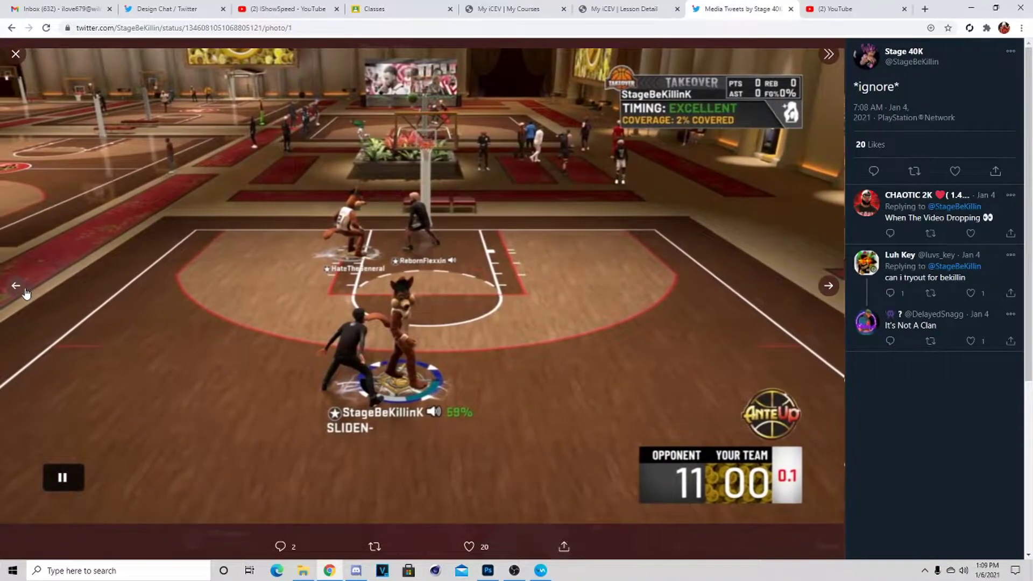
Step: Copy the close-up mascot image from the tweet and paste it into the blank Photoshop document as a new layer
right_click(560, 324)
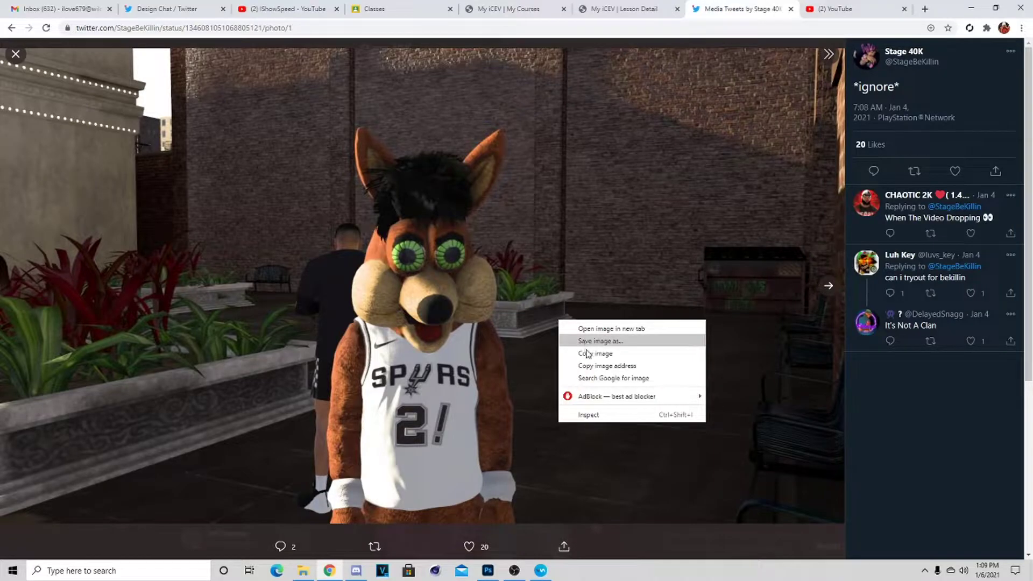
left_click(406, 314)
right_click(407, 314)
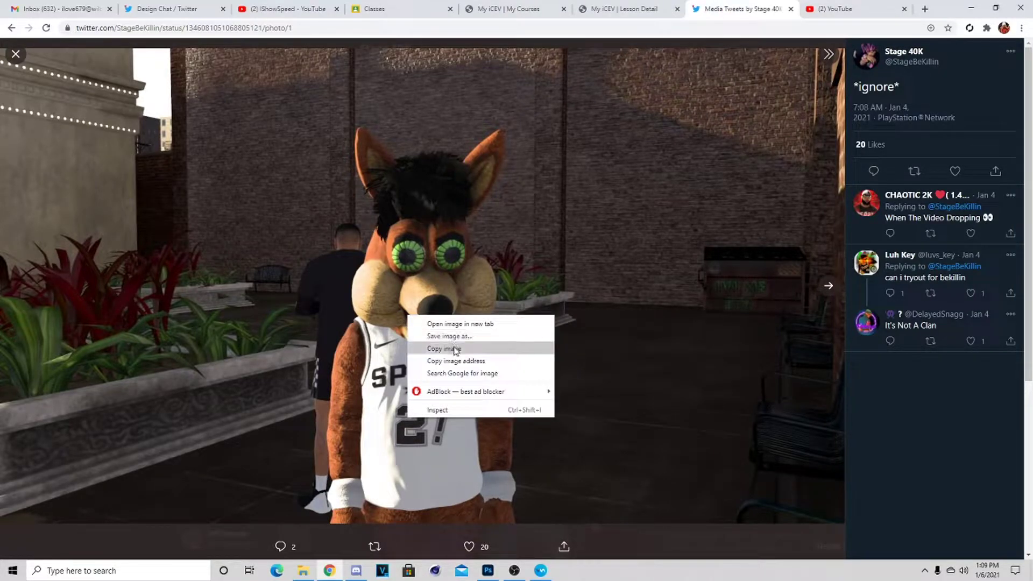
left_click(455, 348)
left_click(488, 570)
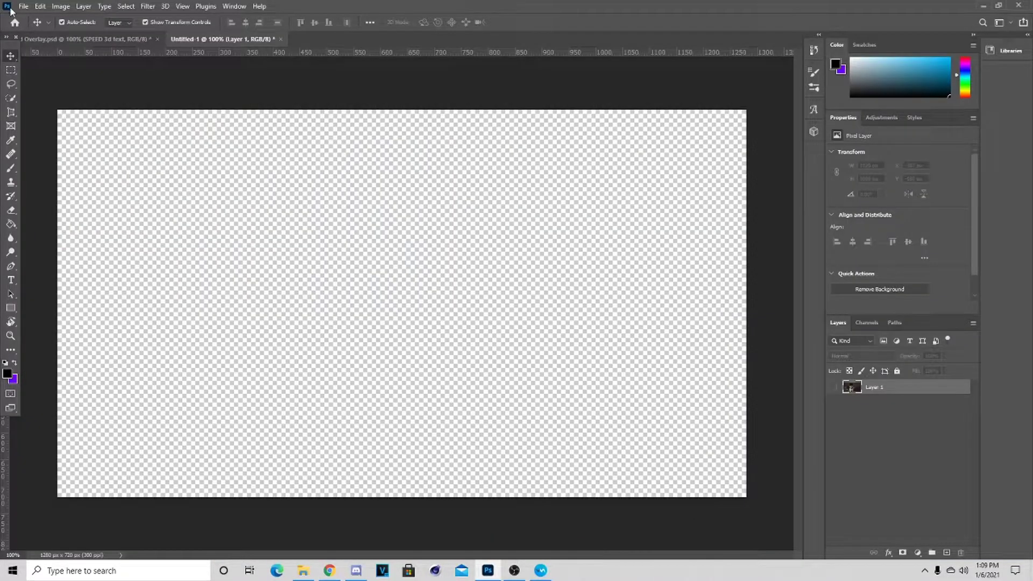
left_click(40, 7)
left_click(50, 101)
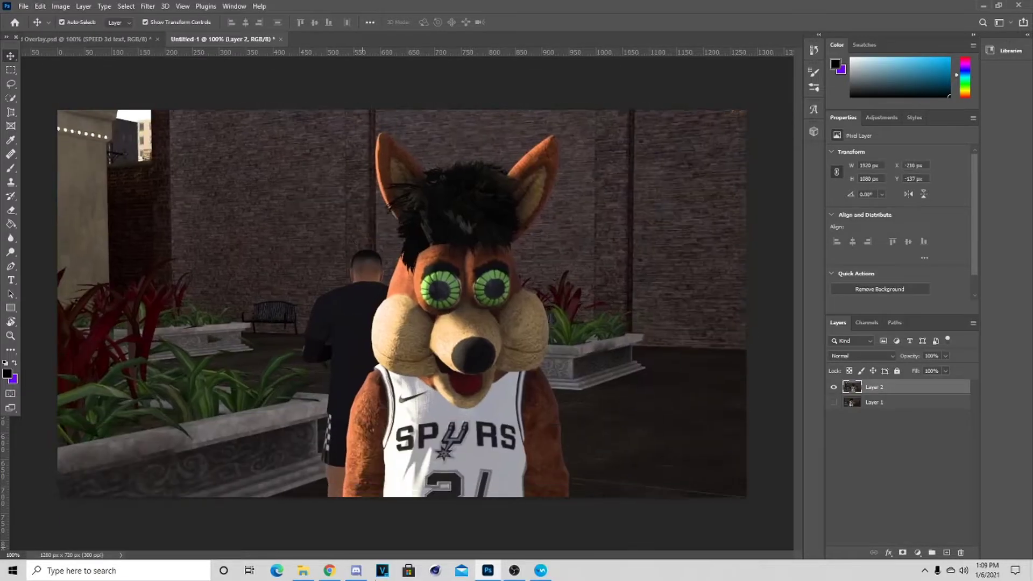
Step: Copy the basketball court image from the same tweet and paste it into the Photoshop document above the mascot image
left_click(329, 570)
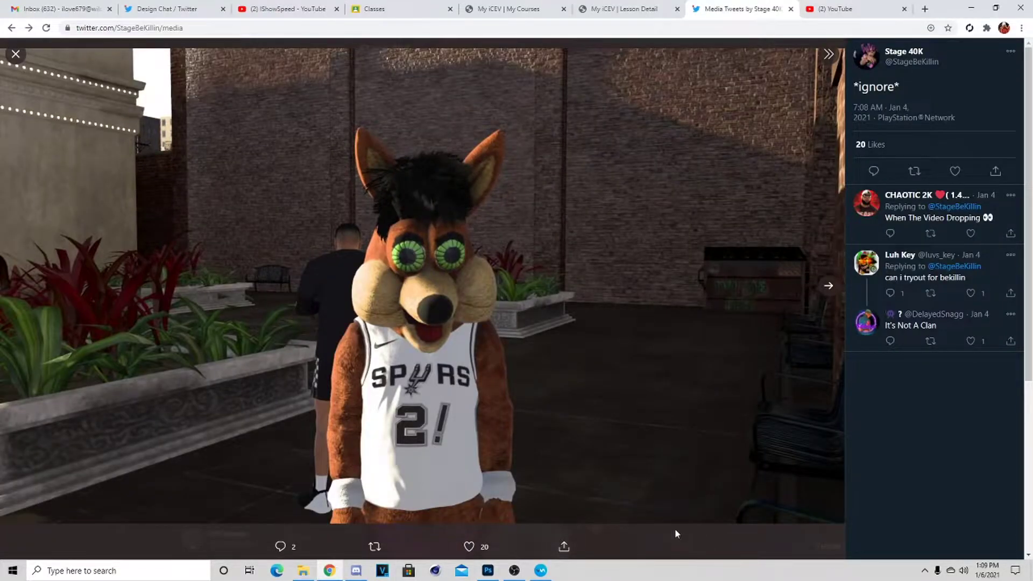
left_click(684, 532)
left_click(554, 368)
right_click(528, 333)
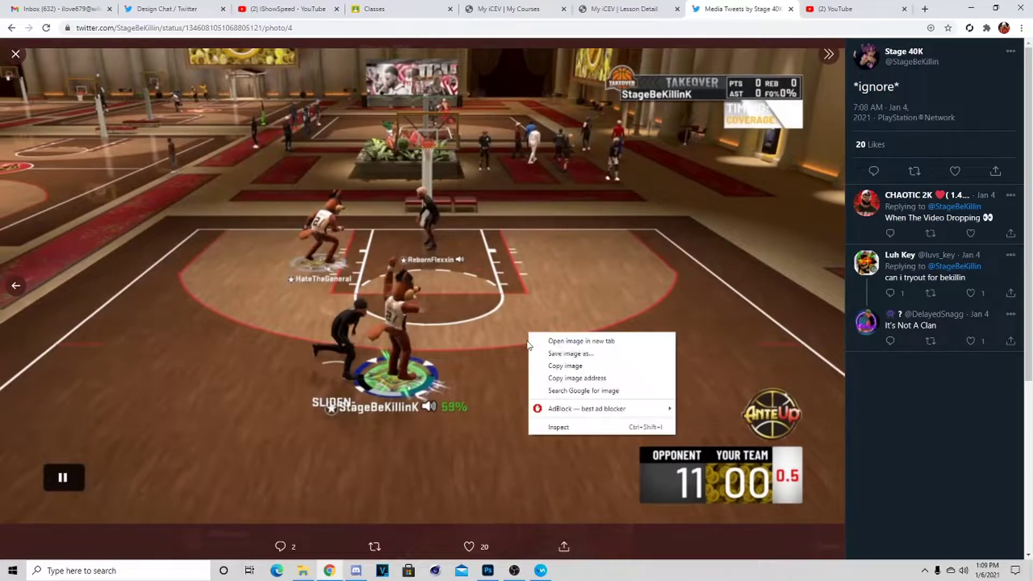
left_click(553, 366)
left_click(488, 570)
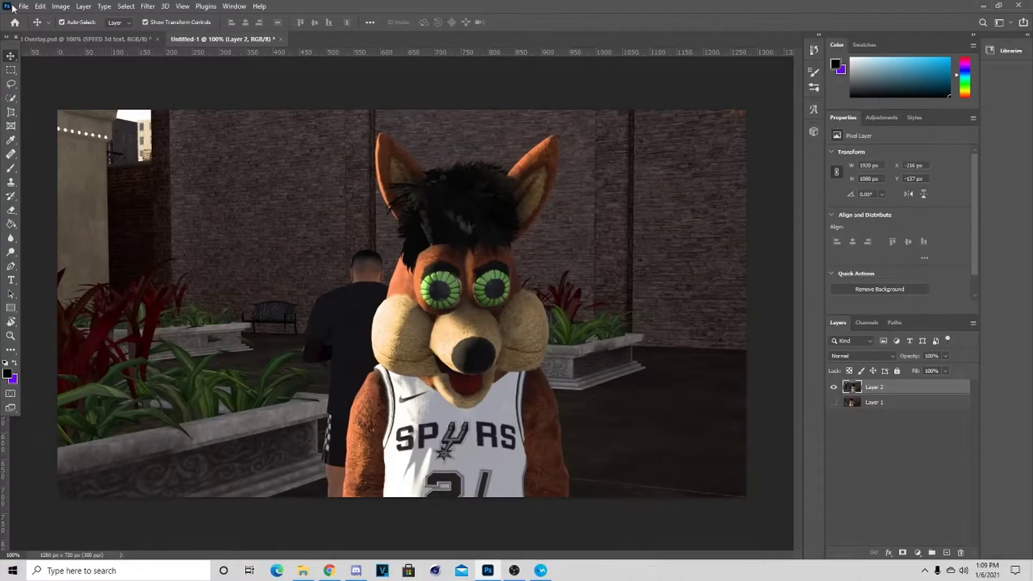
left_click(40, 6)
left_click(49, 101)
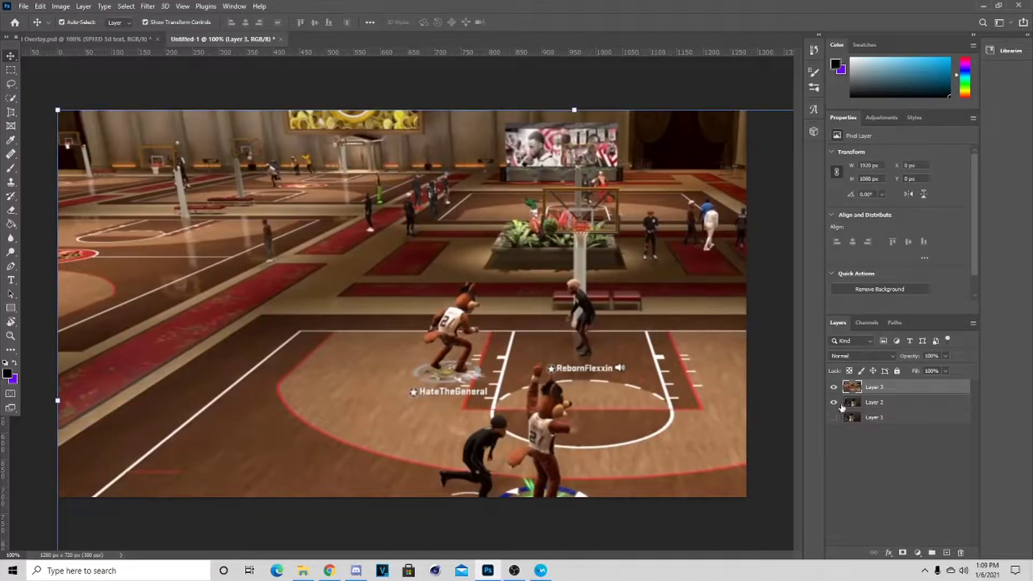
Step: Shift the pasted basketball court image up and to the left on the canvas, and hide its layer
left_click_drag(624, 389, 494, 235)
left_click(834, 387)
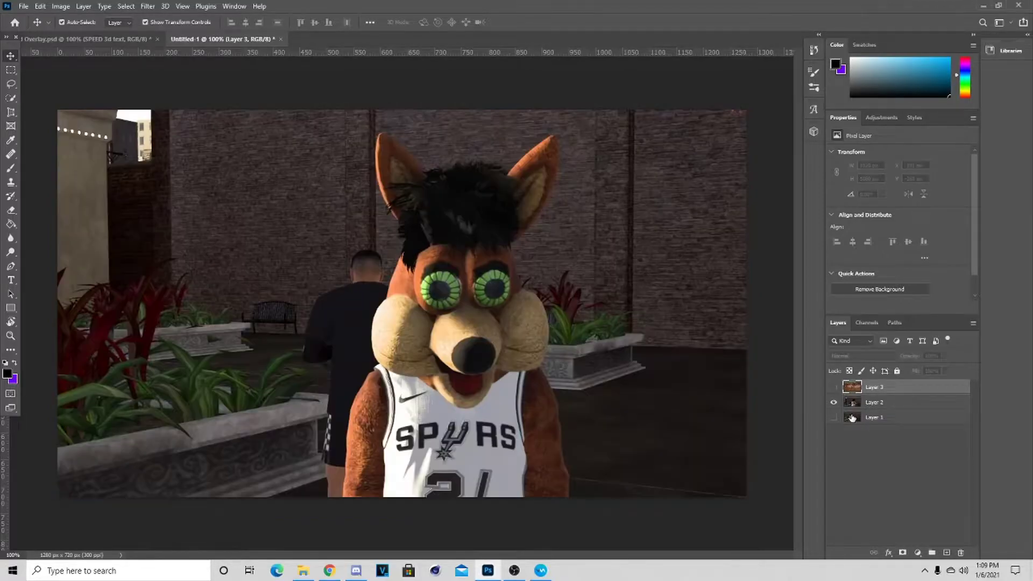
Step: Scale the mascot image on Layer 2 down to about 72% and move it so the mascot stands in the canvas's left half
left_click(526, 222)
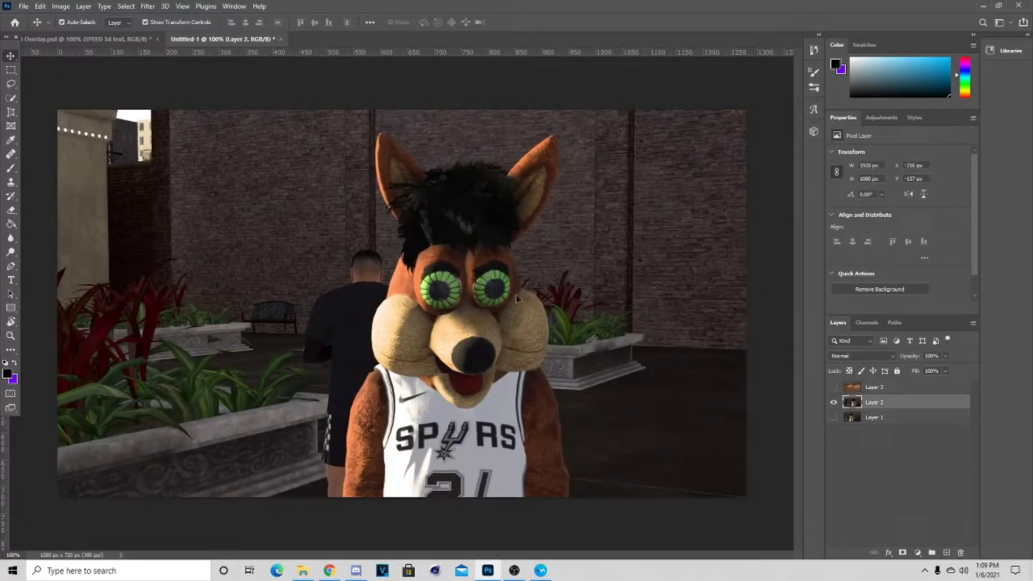
key("ctrl+minus")
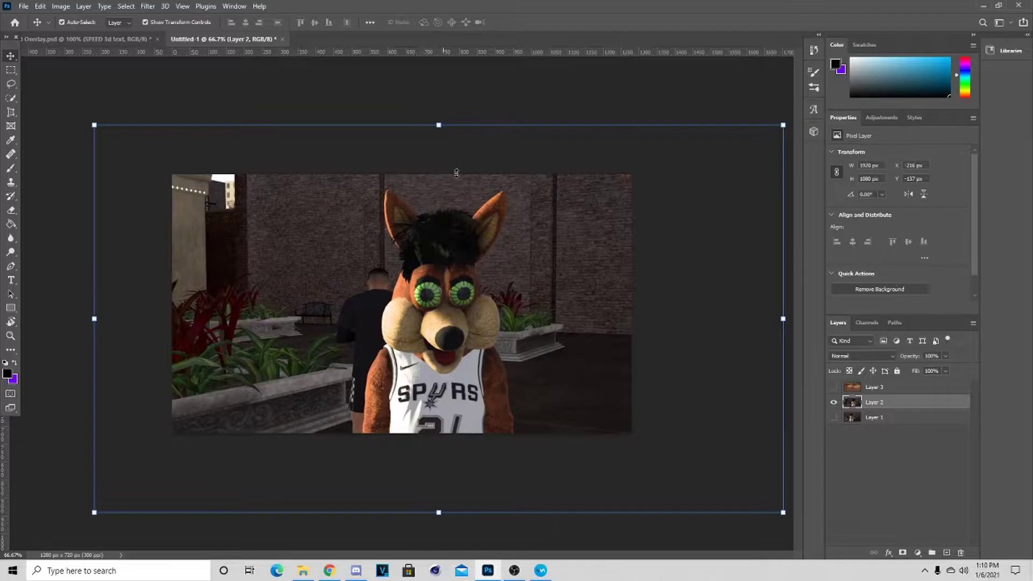
left_click_drag(442, 125, 467, 233)
left_click_drag(554, 434, 425, 359)
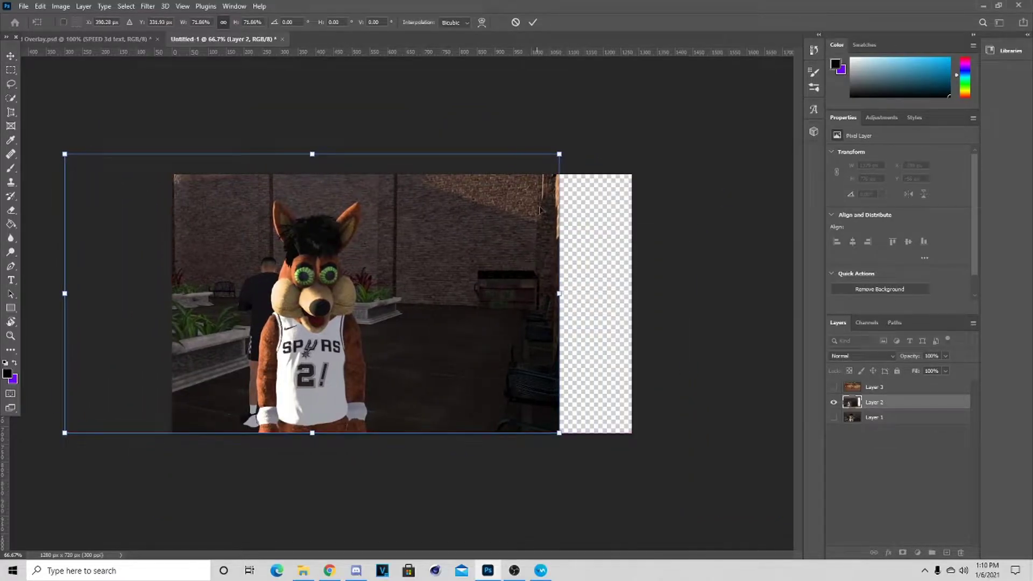
left_click(532, 23)
Step: Trace a closed Pen tool path around the whole mascot, starting at its lower right edge
key("ctrl+plus")
key("ctrl+plus")
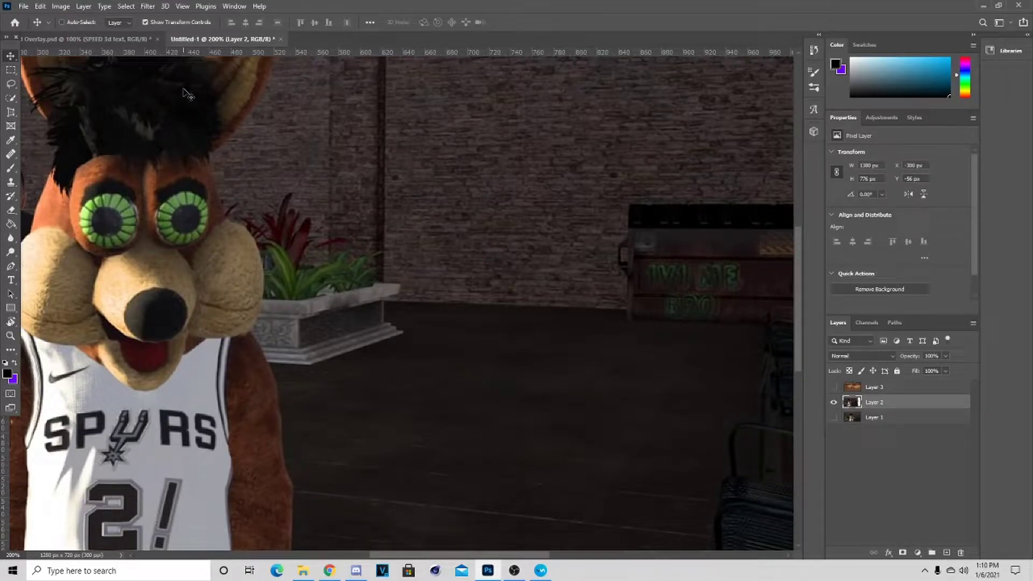
key("ctrl+minus")
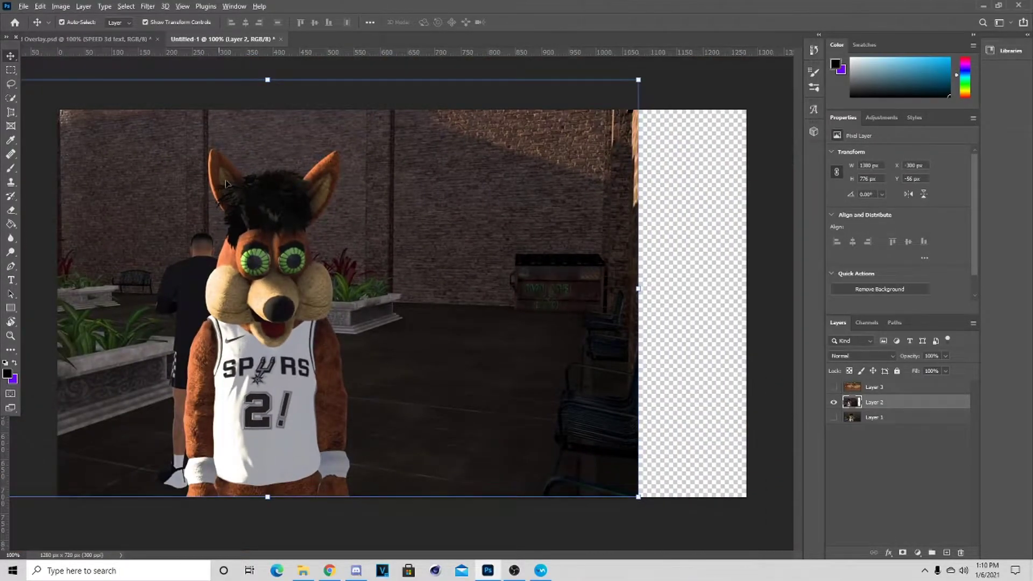
scroll(222, 191, "up", 5)
scroll(223, 203, "down", 5)
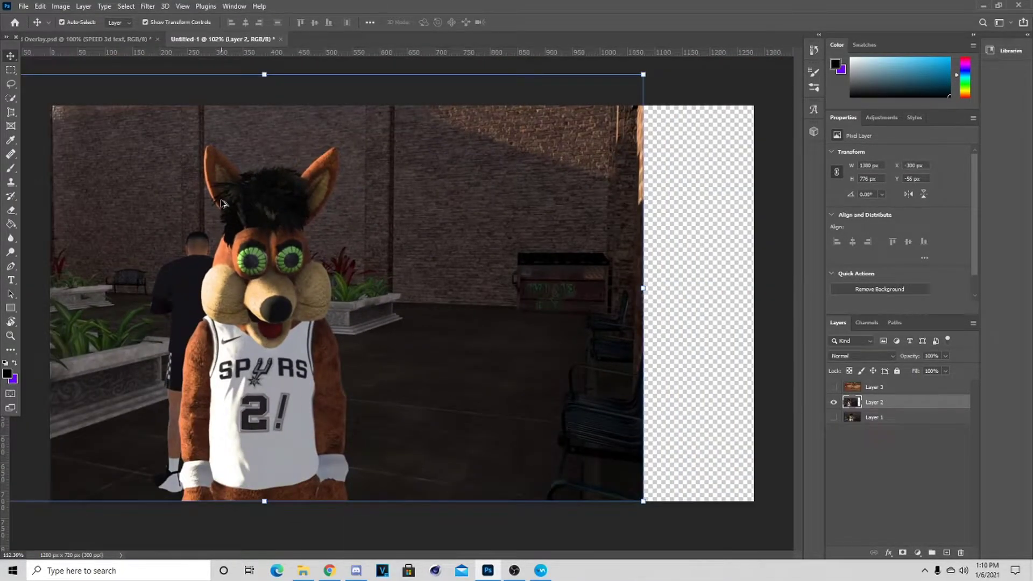
scroll(223, 204, "up", 2)
scroll(220, 208, "down", 1)
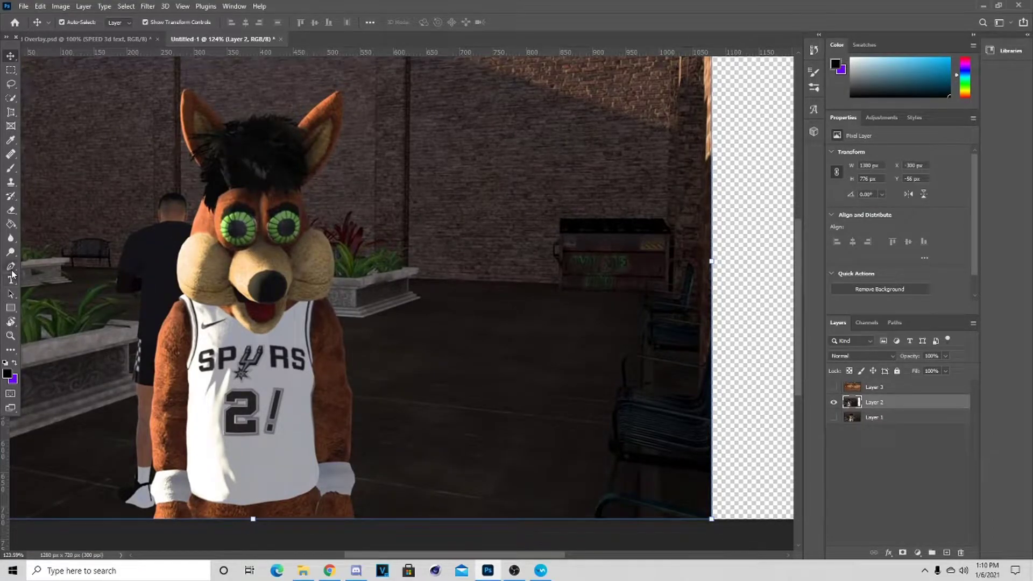
left_click(11, 271)
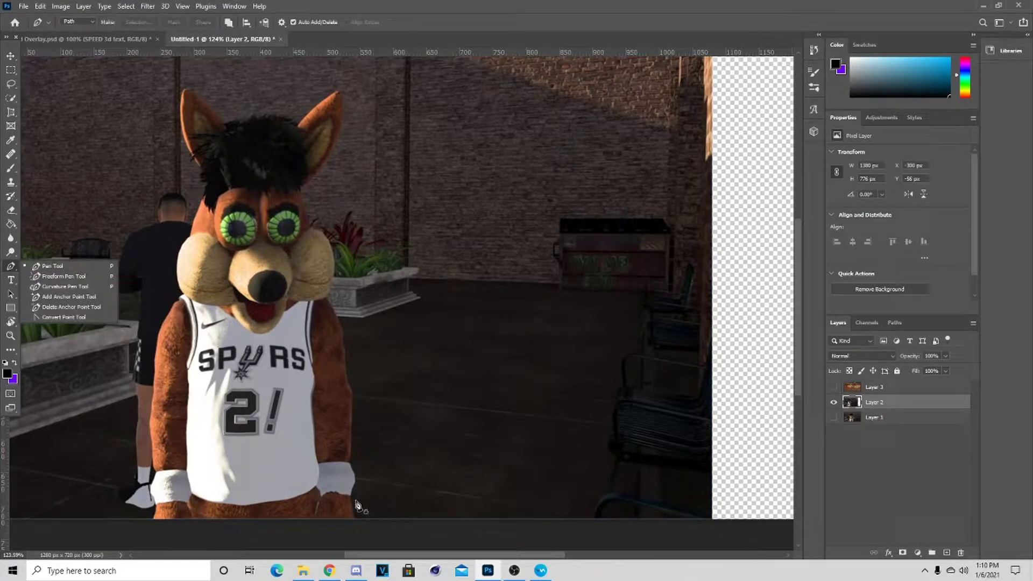
left_click(354, 517)
left_click(351, 500)
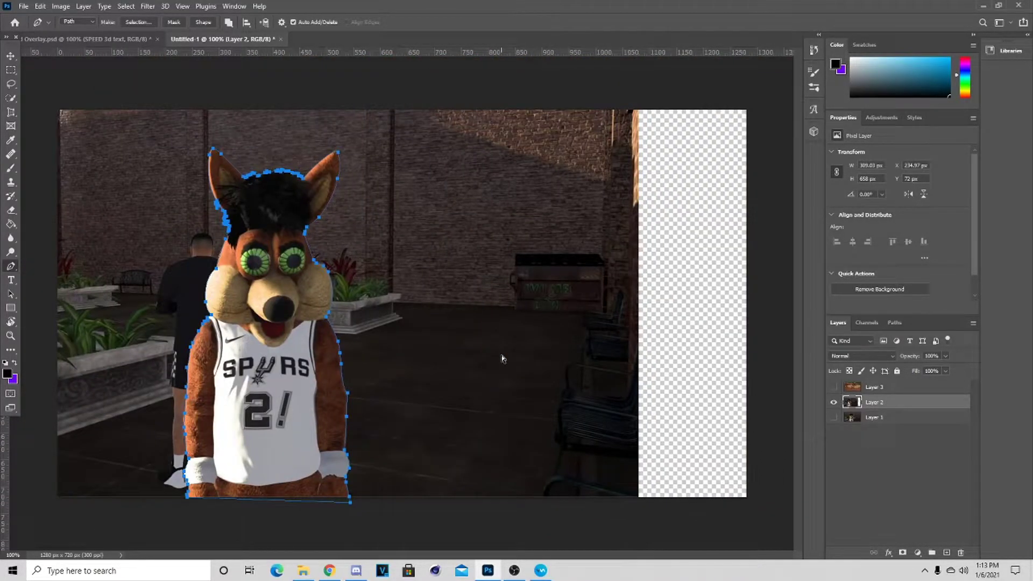
Step: Turn the mascot path into a new anti-aliased selection with a feather radius of 0 pixels
right_click(265, 399)
left_click(329, 204)
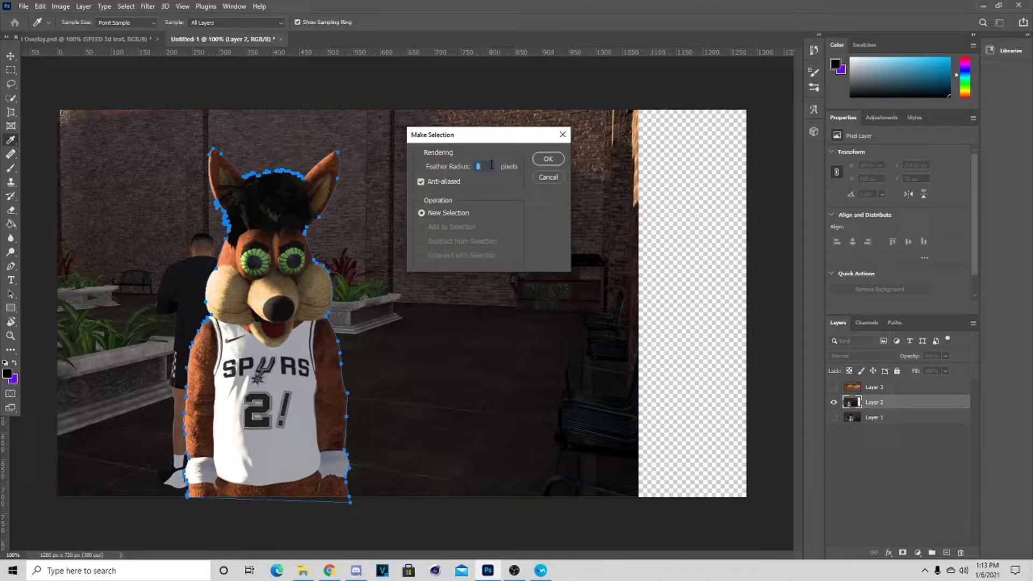
left_click(548, 159)
Step: Copy the selected mascot to its own layer and hide the original image on Layer 2
left_click(10, 84)
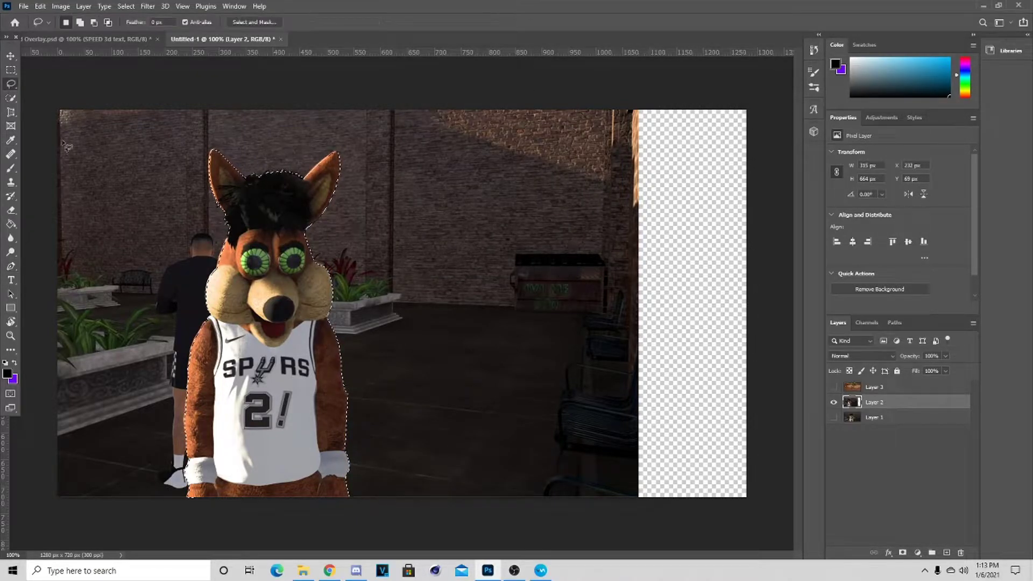
right_click(269, 351)
left_click(301, 418)
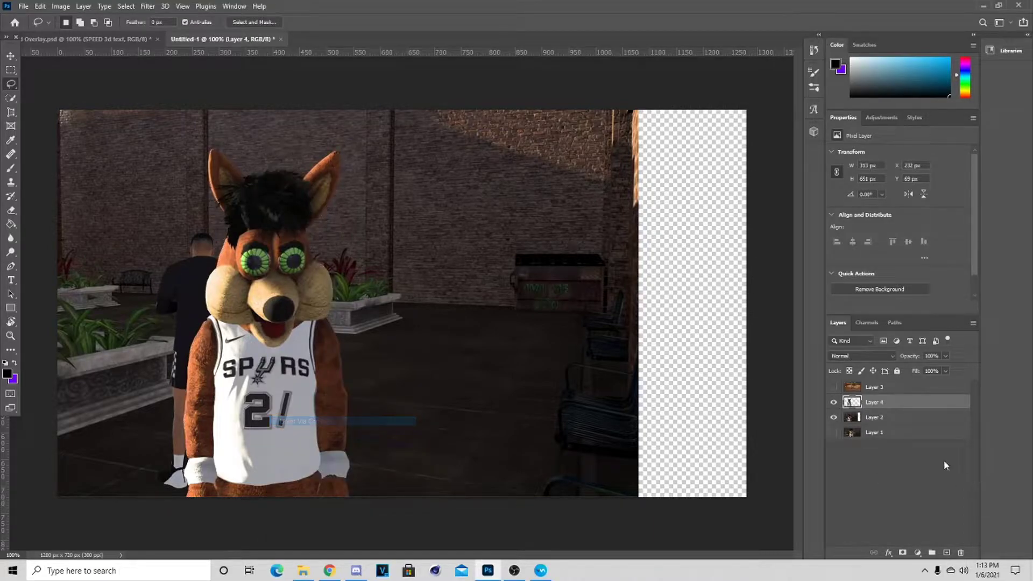
left_click(834, 418)
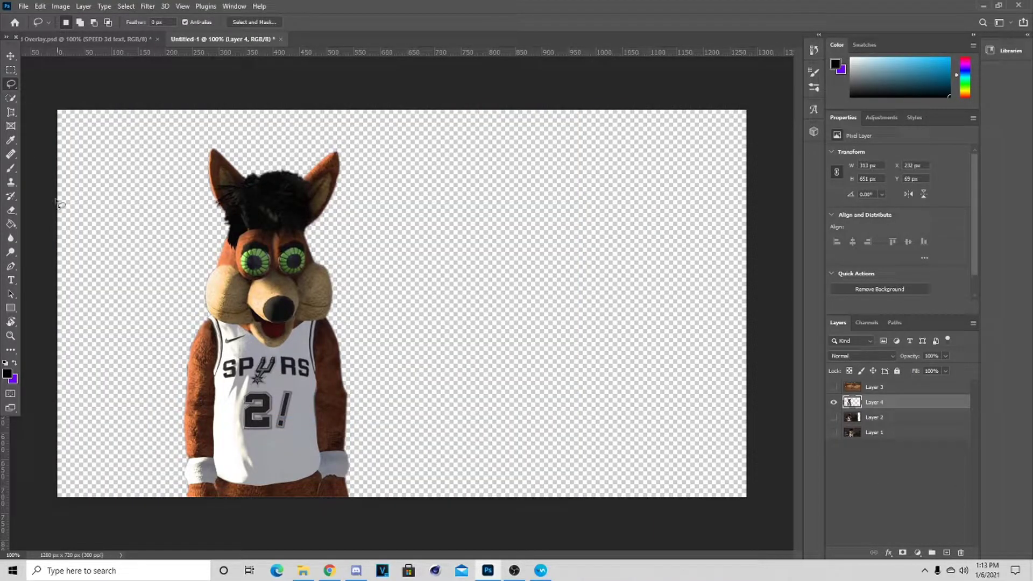
Step: Enlarge the mascot cutout to about 347 by 722 px and place it near the canvas's left edge, filling the full height
left_click(10, 56)
left_click_drag(255, 364, 178, 365)
left_click_drag(274, 148, 289, 110)
left_click_drag(220, 271, 183, 271)
left_click_drag(256, 114, 257, 113)
left_click_drag(198, 234, 201, 234)
left_click(533, 22)
Step: Add a white Overlay Inner Shadow to the mascot cutout layer with 69% opacity and a size of 27 px
right_click(883, 403)
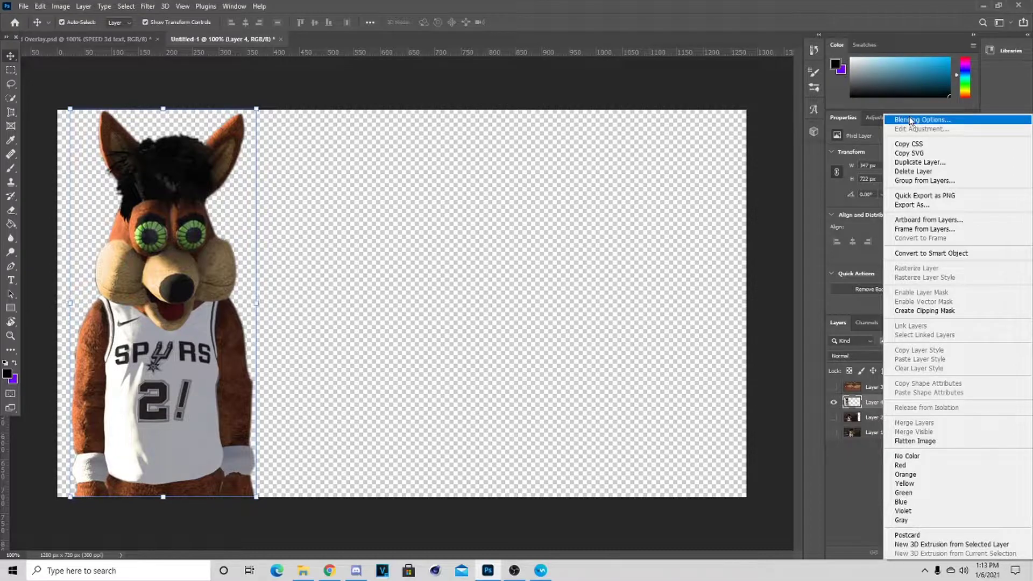
key("Escape")
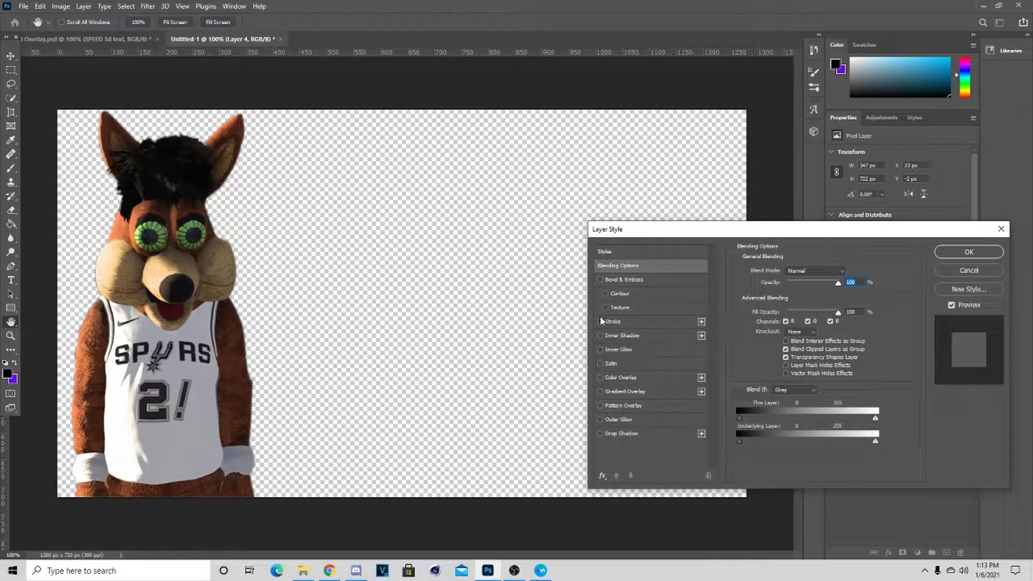
left_click(618, 335)
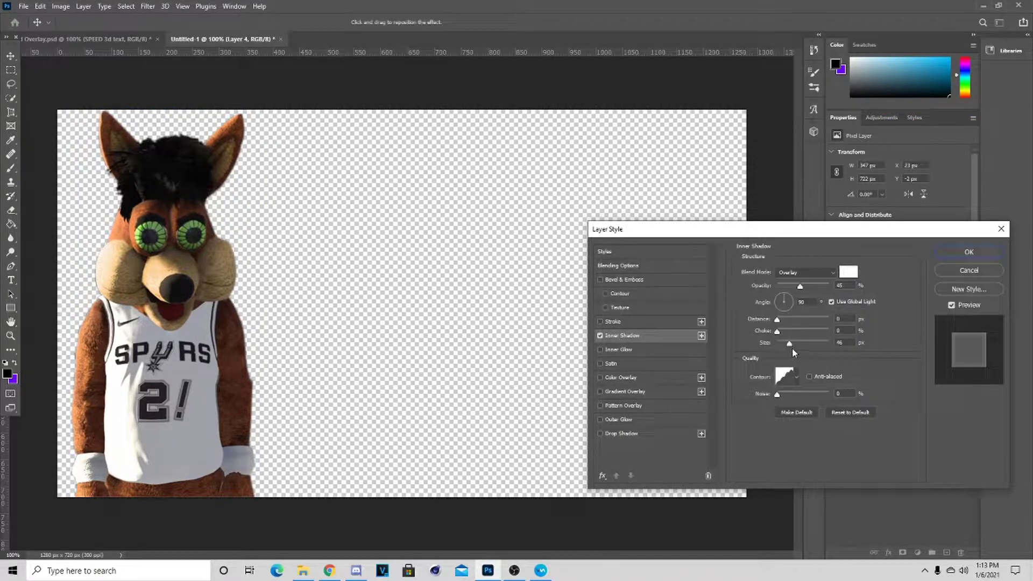
left_click_drag(800, 286, 832, 287)
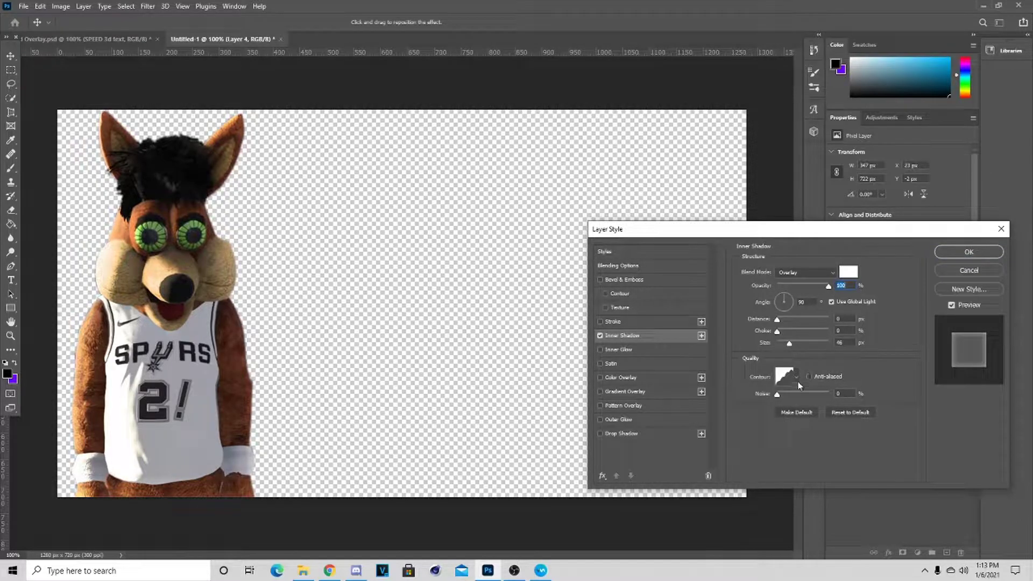
left_click_drag(789, 346, 787, 340)
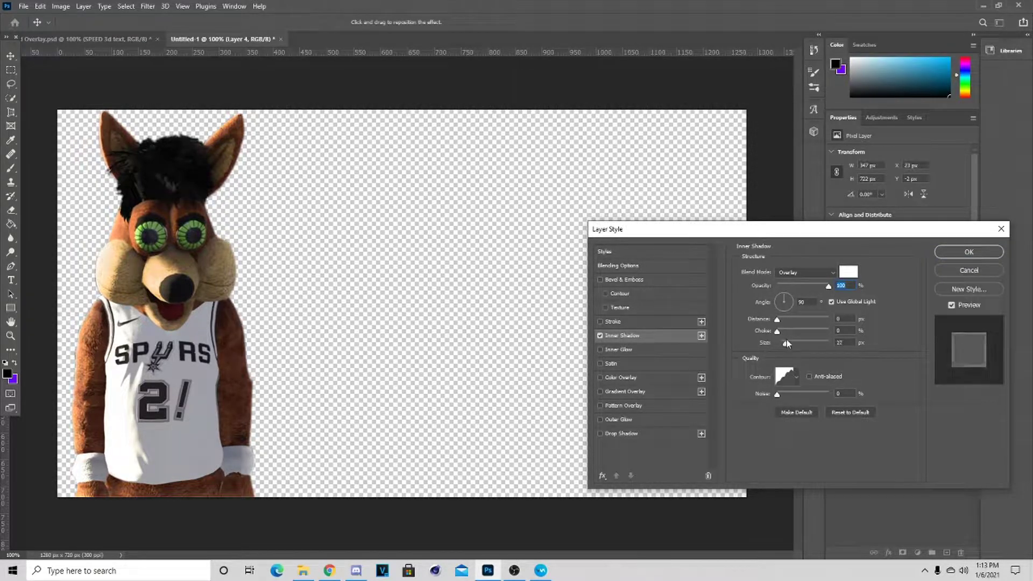
left_click(812, 285)
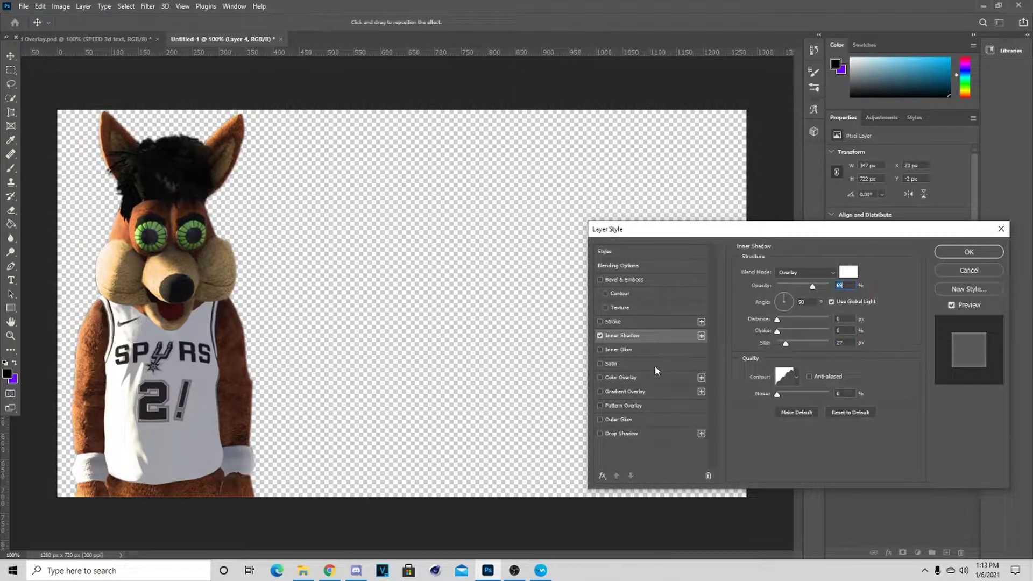
Step: Add an Inner Glow to the mascot cutout in orange ffae00 with a size of about 18 px
left_click(612, 351)
left_click(764, 309)
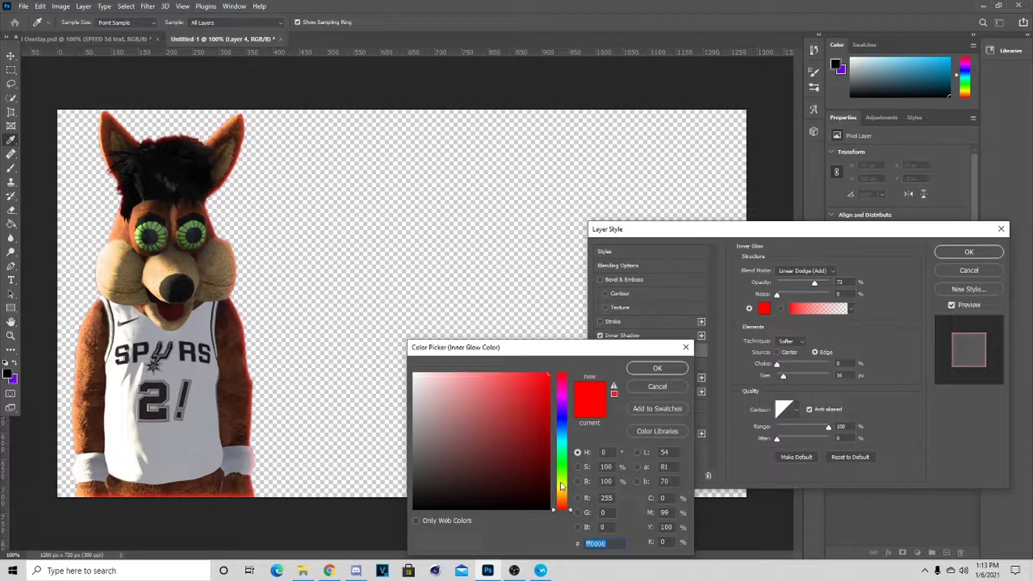
left_click_drag(564, 480, 559, 494)
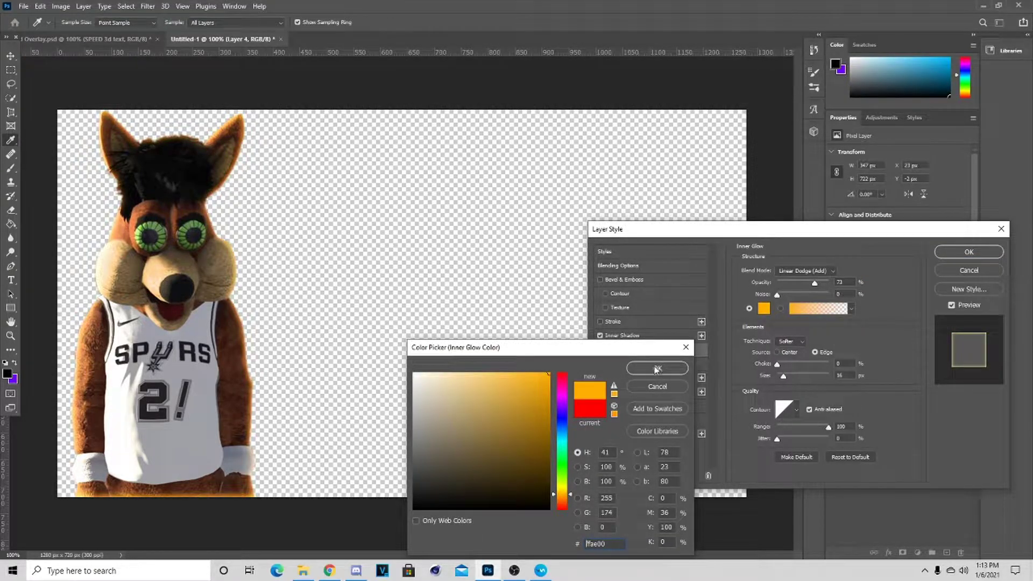
left_click(656, 369)
left_click_drag(786, 376, 785, 374)
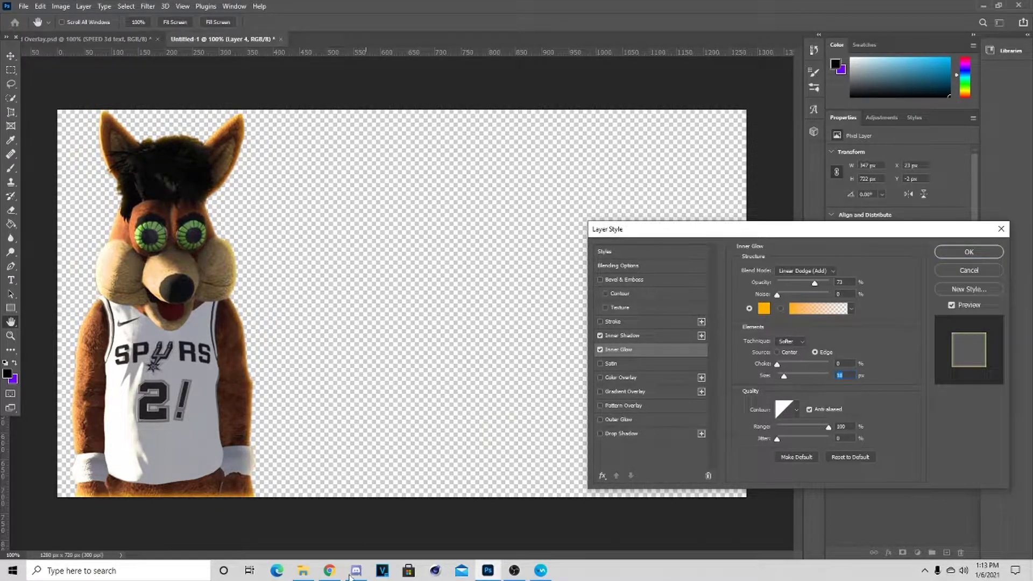
Step: Add an Outer Glow to the mascot cutout in orange ffa904 with a size of about 92 px, and apply the layer style
left_click(602, 417)
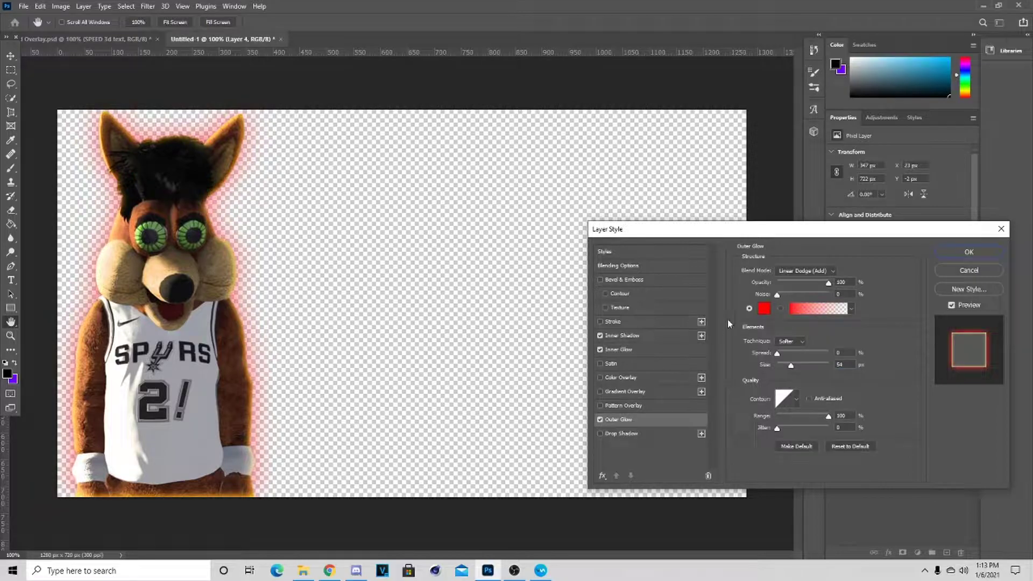
left_click(765, 309)
left_click_drag(559, 483, 570, 499)
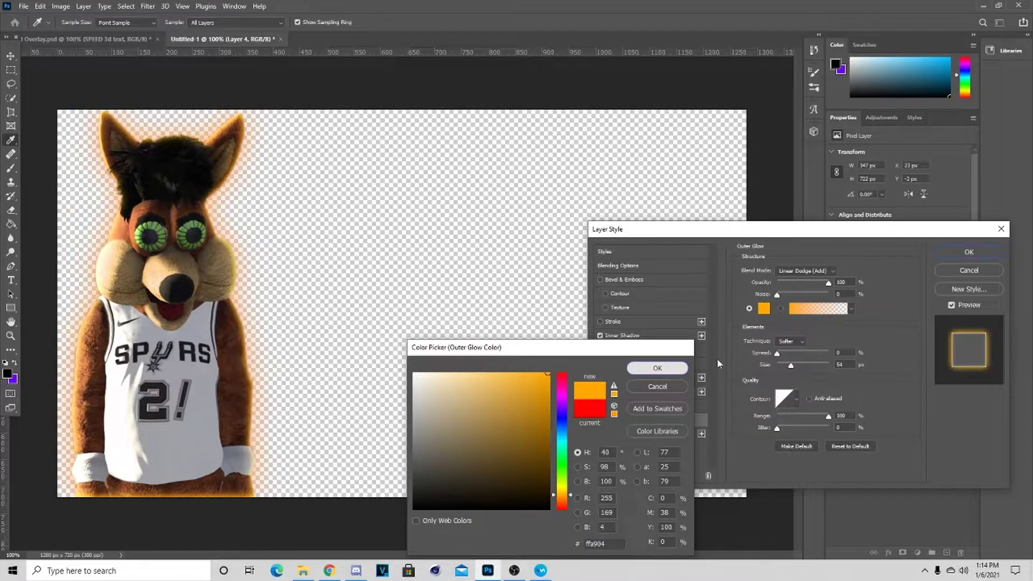
left_click(658, 367)
left_click_drag(790, 367, 798, 368)
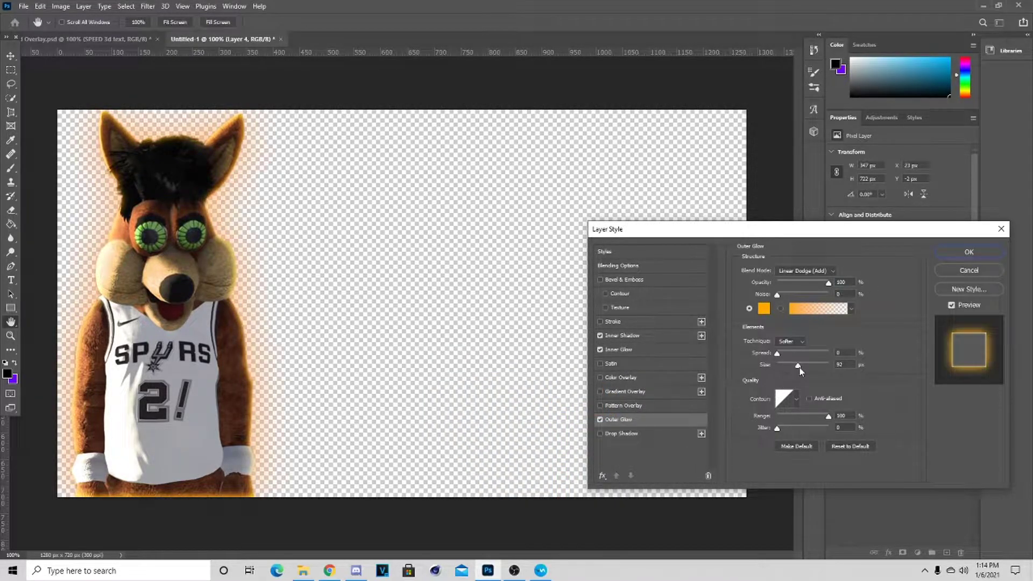
left_click(968, 252)
key("v")
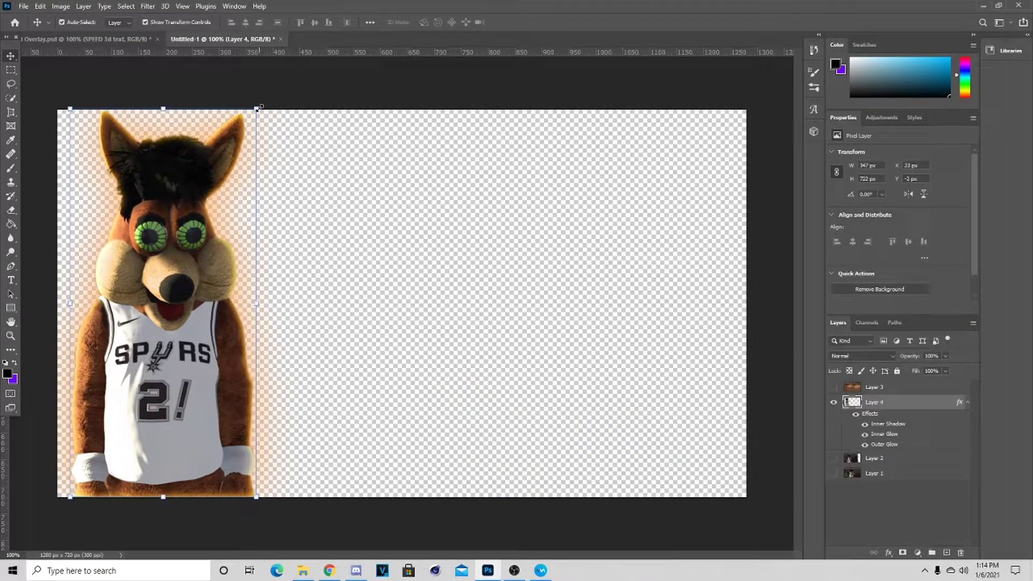
Step: Enlarge the mascot cutout to about 369 by 768 px, reposition it at about X 31, Y 0, and collapse its effects list
left_click_drag(259, 108, 269, 84)
left_click_drag(200, 211, 204, 236)
left_click(533, 22)
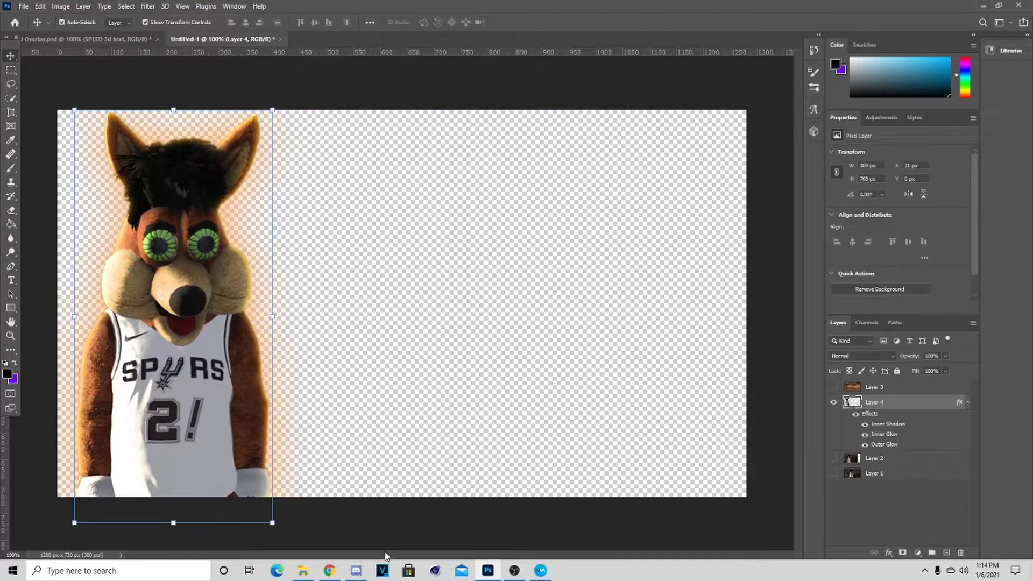
left_click(968, 403)
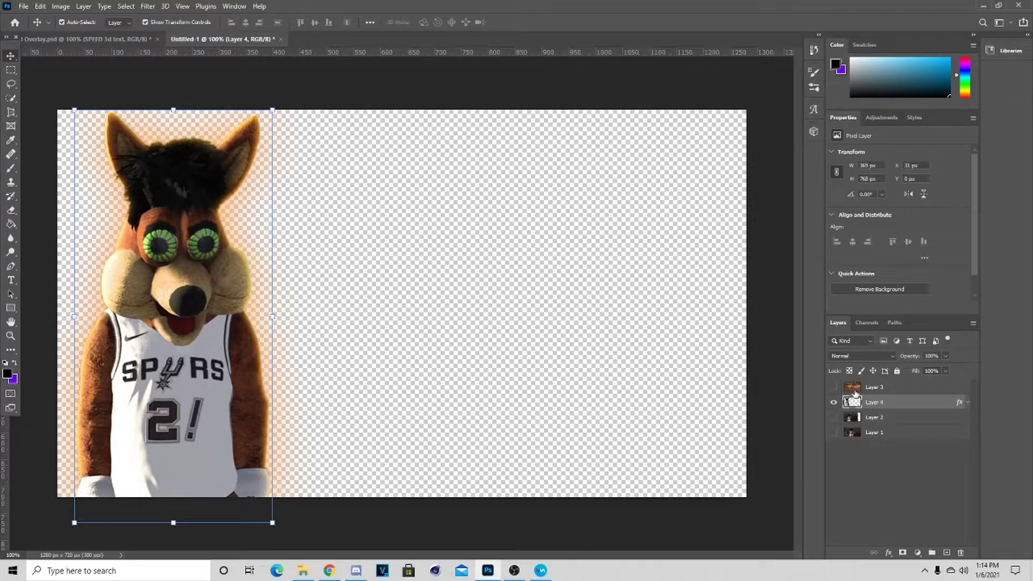
Step: Show the court screenshot, reposition it at about X -174, Y -180 px, and place Layer 2 at the top of the layer stack
left_click(893, 388)
left_click_drag(605, 372, 614, 417)
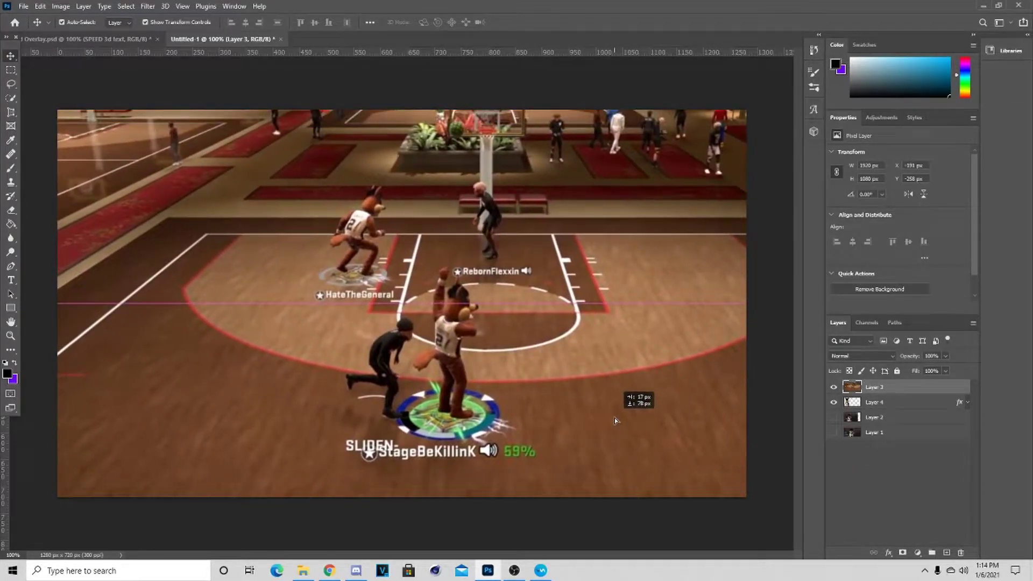
mouse_move(879, 390)
left_mouse_down()
mouse_move(872, 416)
mouse_move(874, 383)
left_mouse_up()
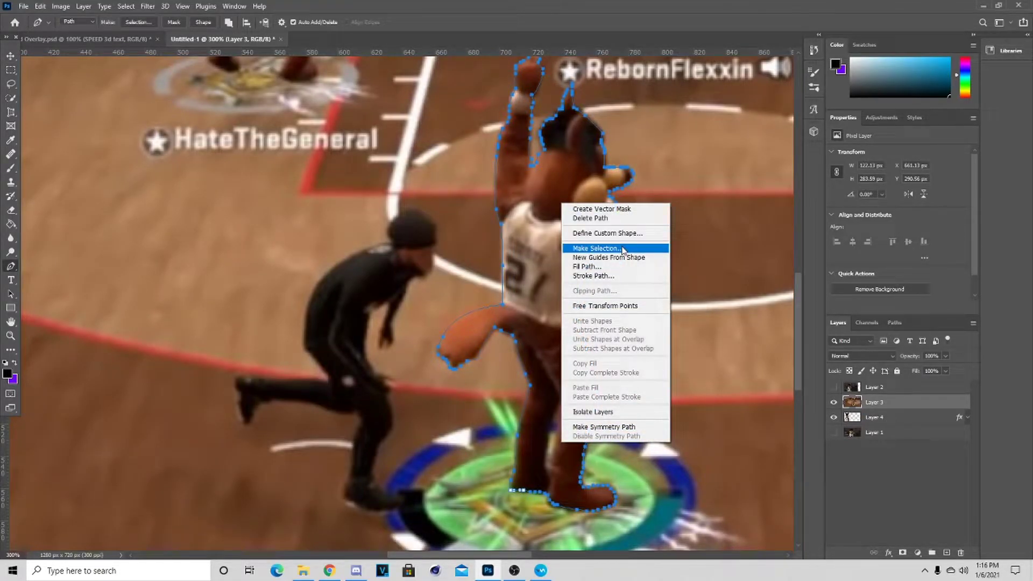
Step: Convert the path around the arm-raised mascot player into a selection and copy that player onto a new layer
left_click(622, 249)
left_click(549, 161)
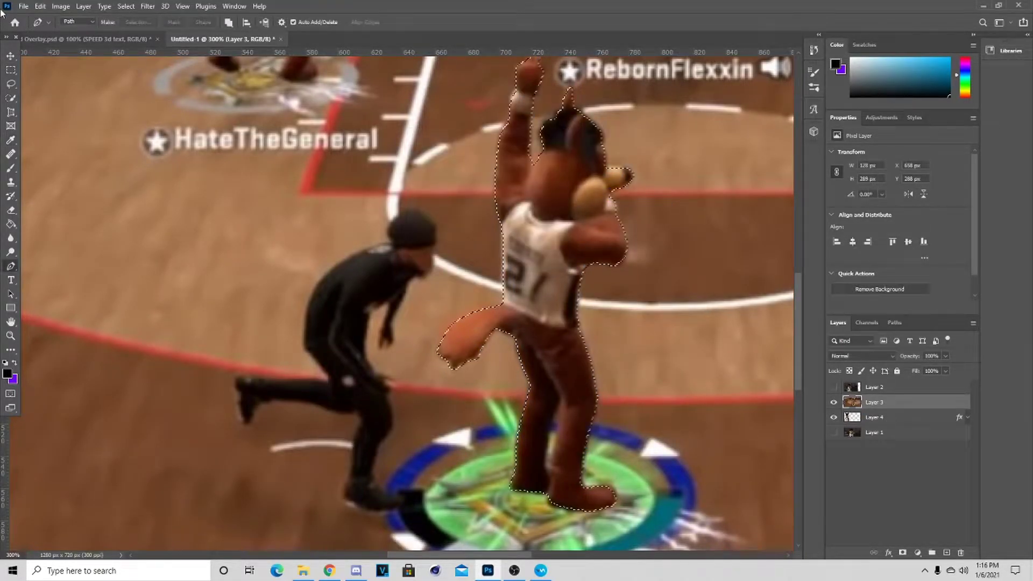
left_click(11, 84)
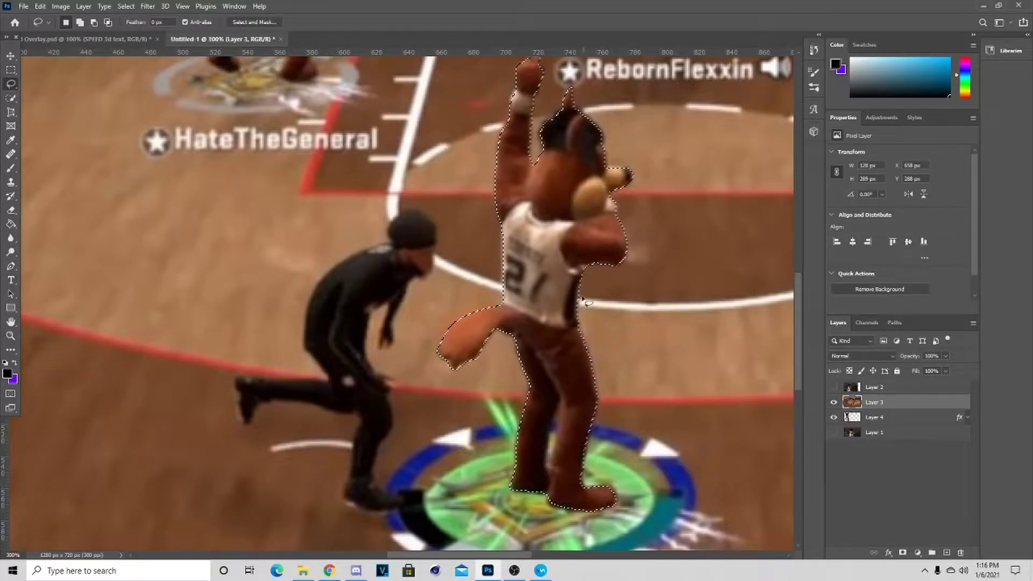
right_click(564, 287)
left_click(595, 369)
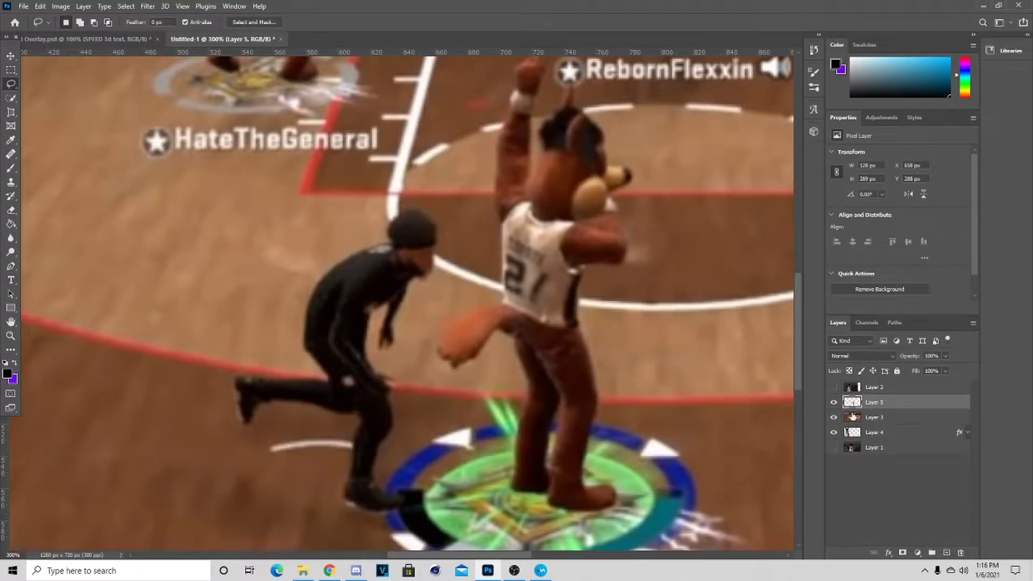
left_click(832, 418)
left_click(833, 418)
left_click(10, 266)
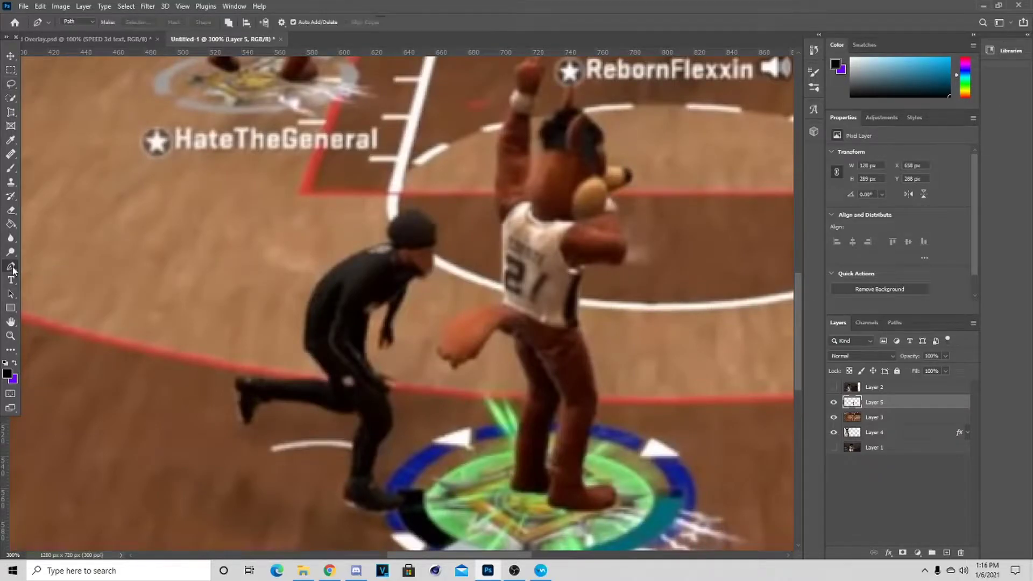
left_click(560, 402)
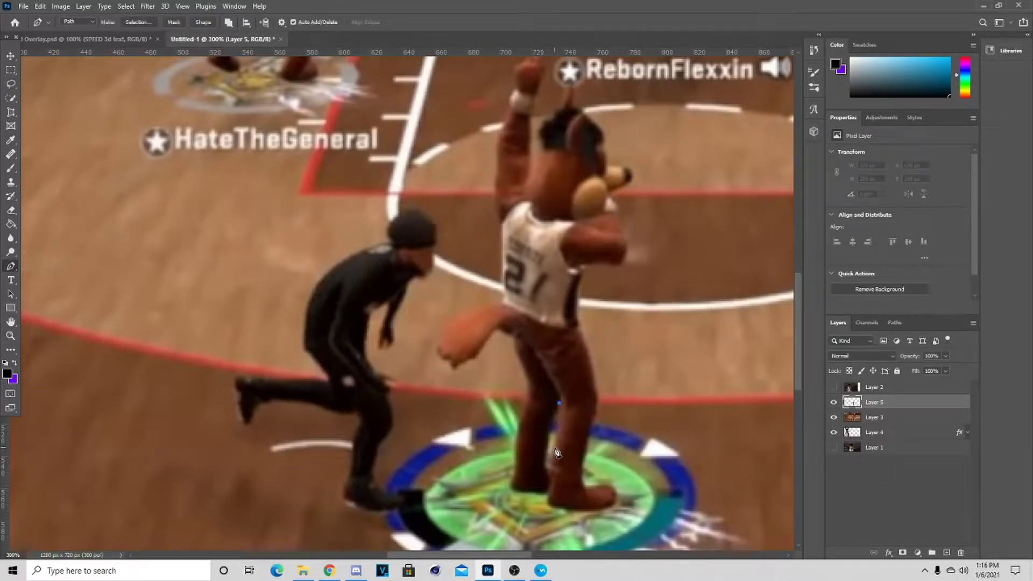
left_click(552, 465)
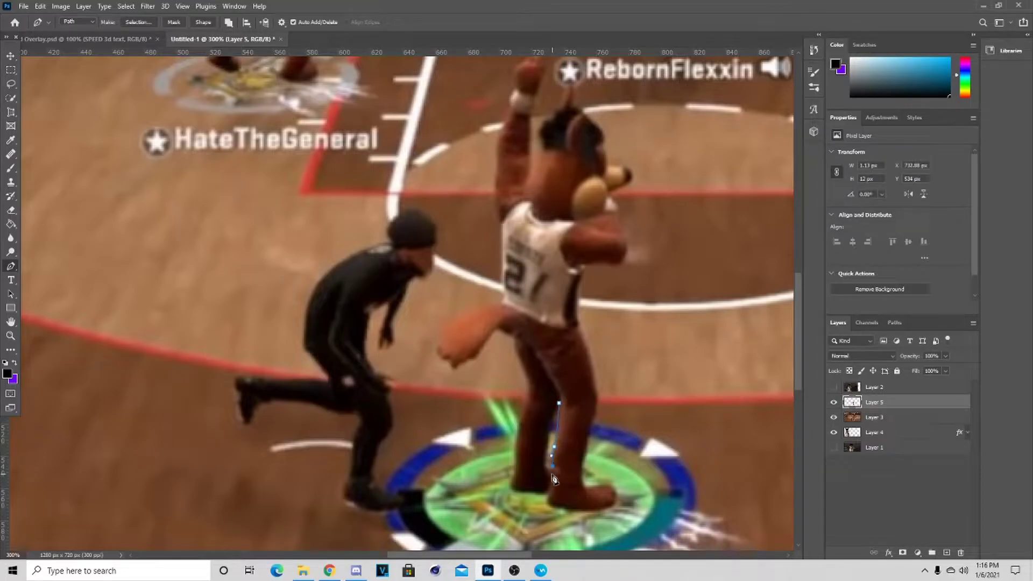
key("Escape")
Step: Trace the running player in black on the court layer, make a selection with 1 px feather, and copy it onto a new layer
scroll(407, 314, "down", 3)
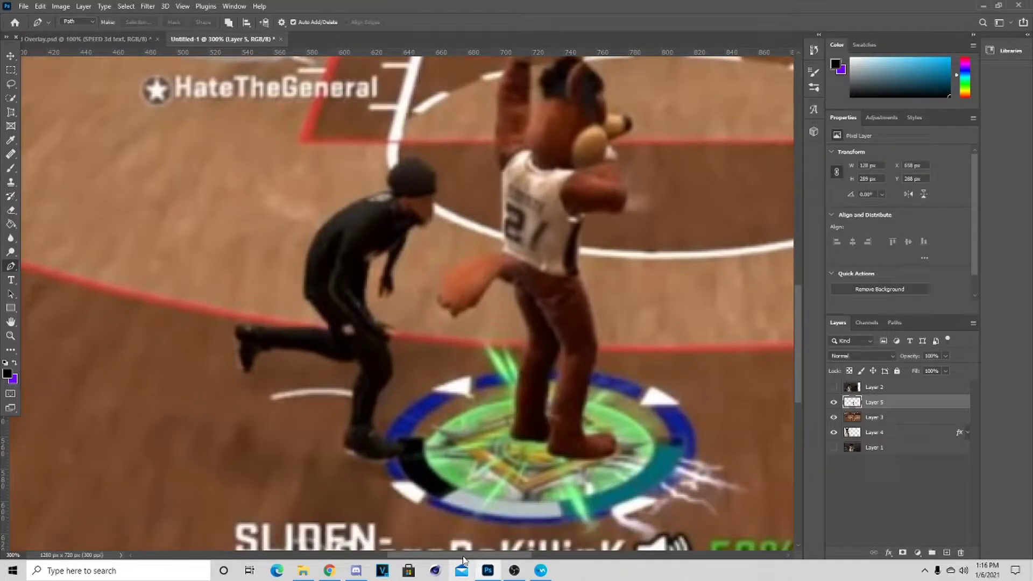
left_click(886, 421)
scroll(368, 419, "down", 1)
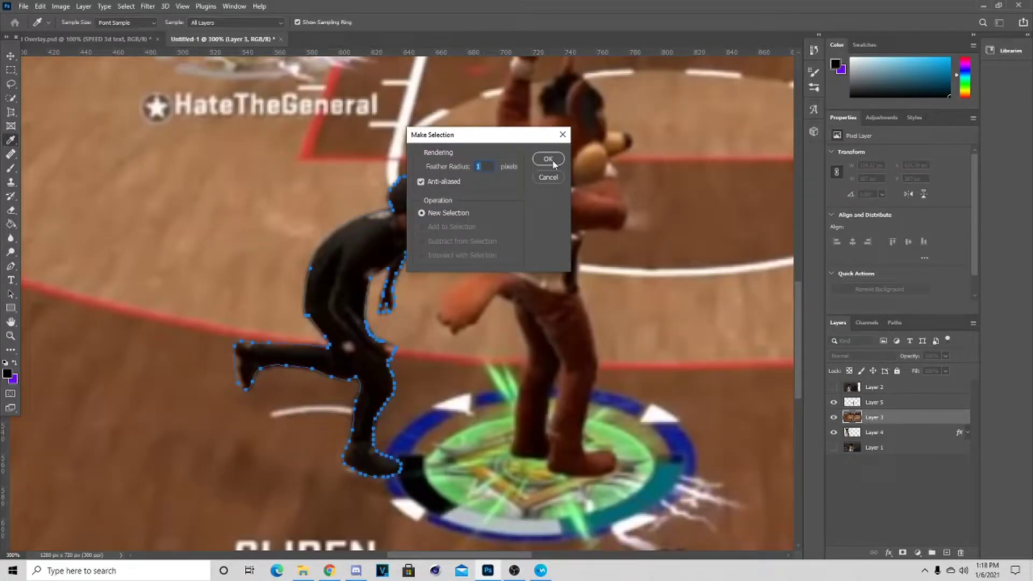
left_click(549, 159)
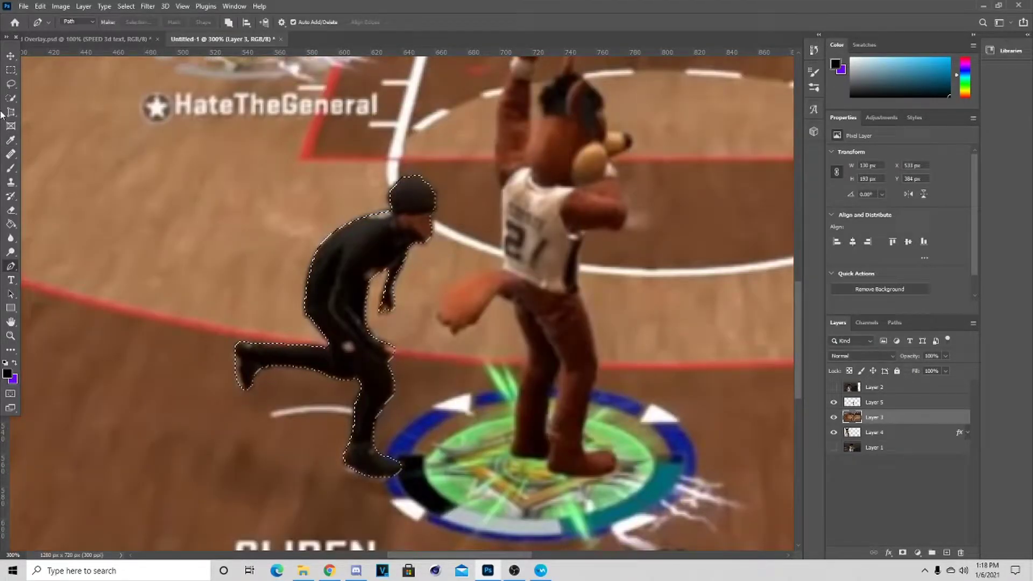
left_click(10, 85)
right_click(343, 253)
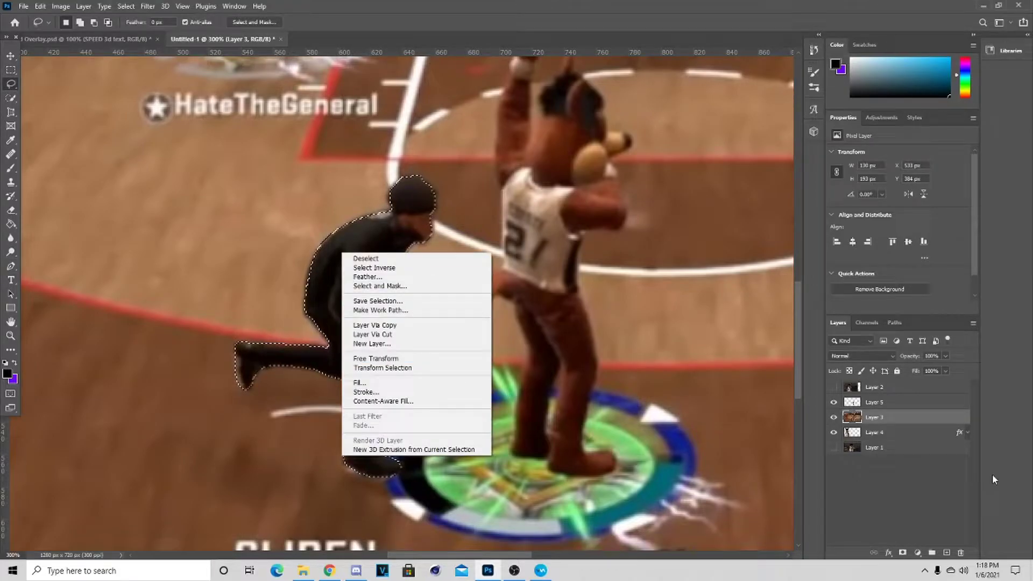
left_click(421, 325)
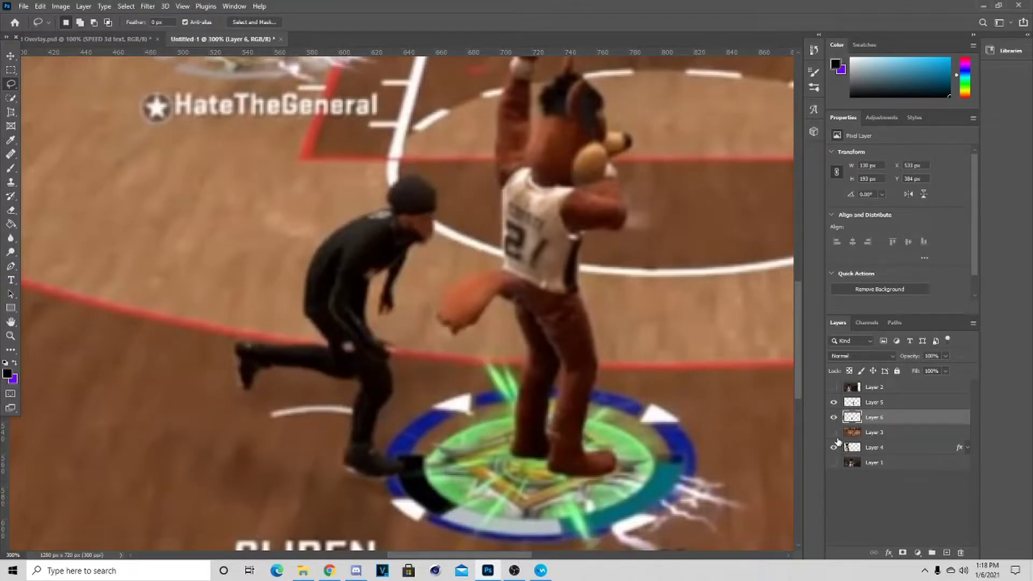
Step: Hide the court screenshot and examine the two player cutouts against the transparent canvas
left_click(834, 436)
key("ctrl+minus")
key("ctrl+minus")
key("ctrl+minus")
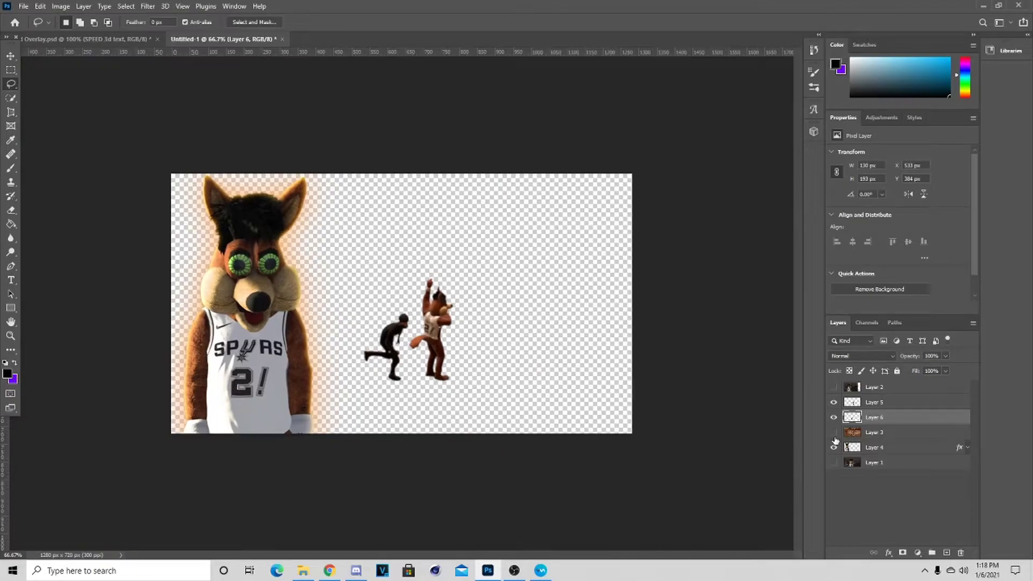
key("ctrl+plus")
key("ctrl+plus")
key("ctrl+minus")
key("ctrl+minus")
key("ctrl+plus")
key("ctrl+plus")
key("ctrl+minus")
key("ctrl+minus")
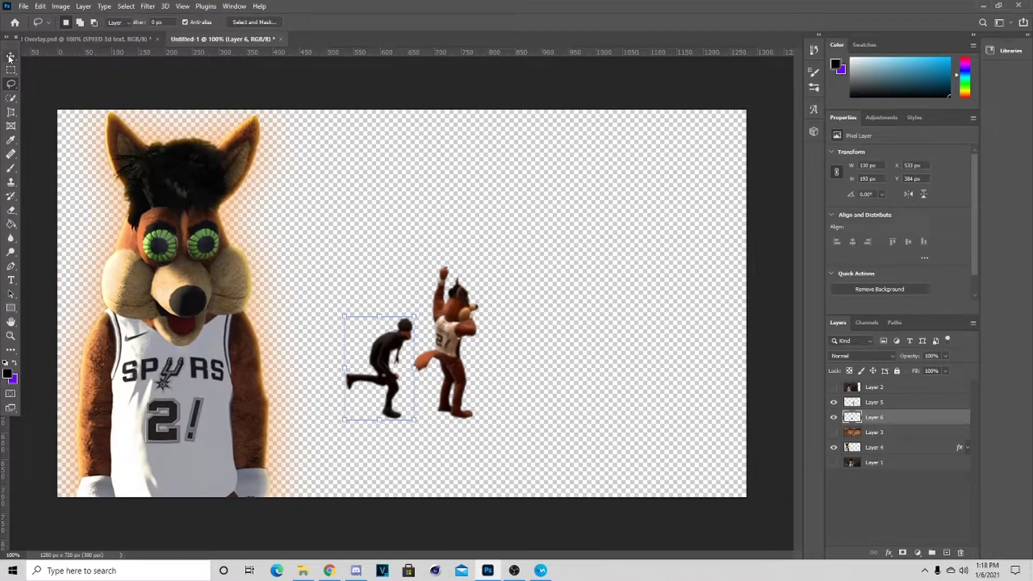
Step: Move the court screenshot and both player cutout layers together beneath the large mascot layer
left_click(11, 56)
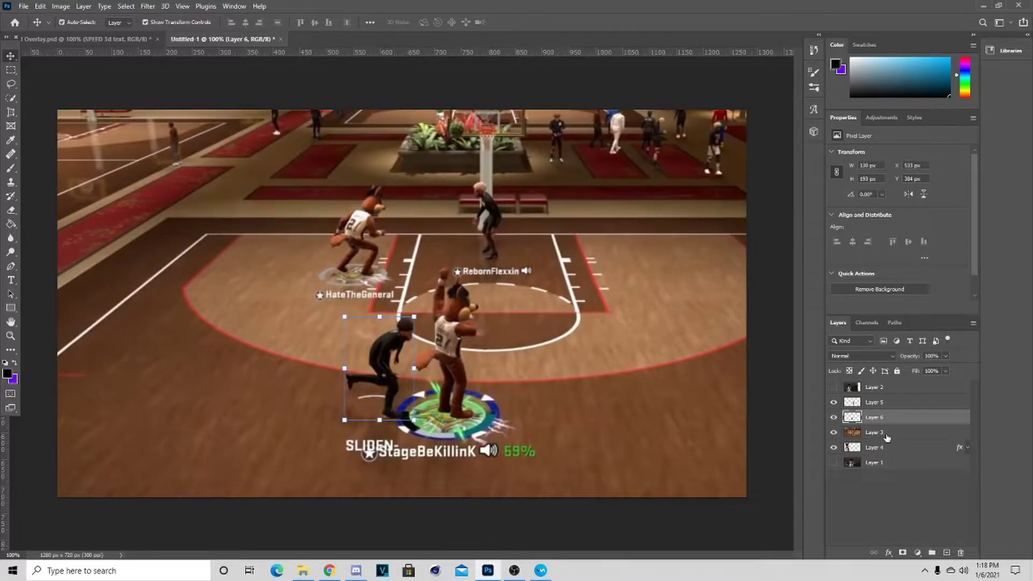
left_click(887, 435, "ctrl")
left_click(881, 407, "ctrl")
key("ctrl+minus")
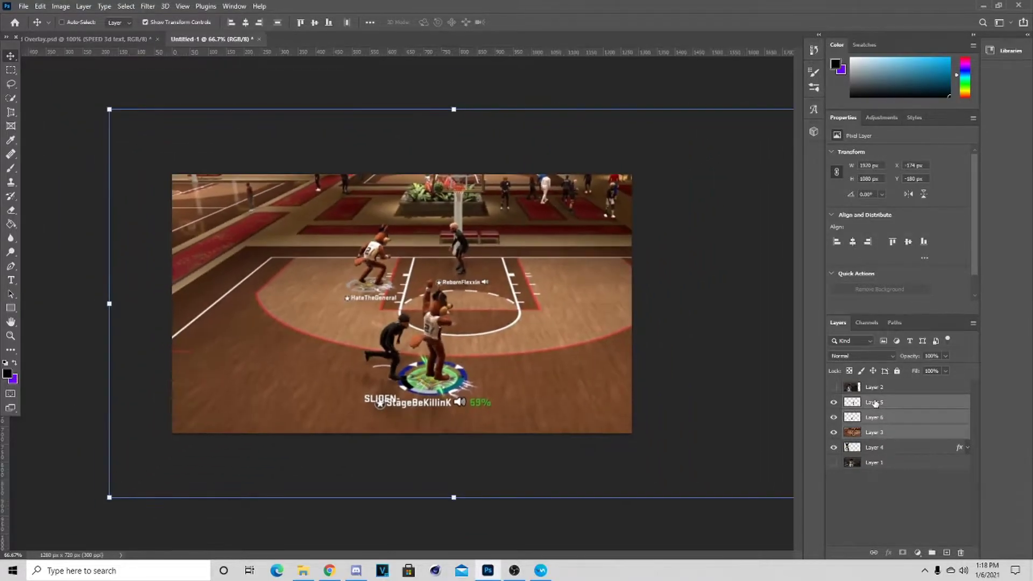
key("ctrl+minus")
left_click_drag(876, 404, 881, 450)
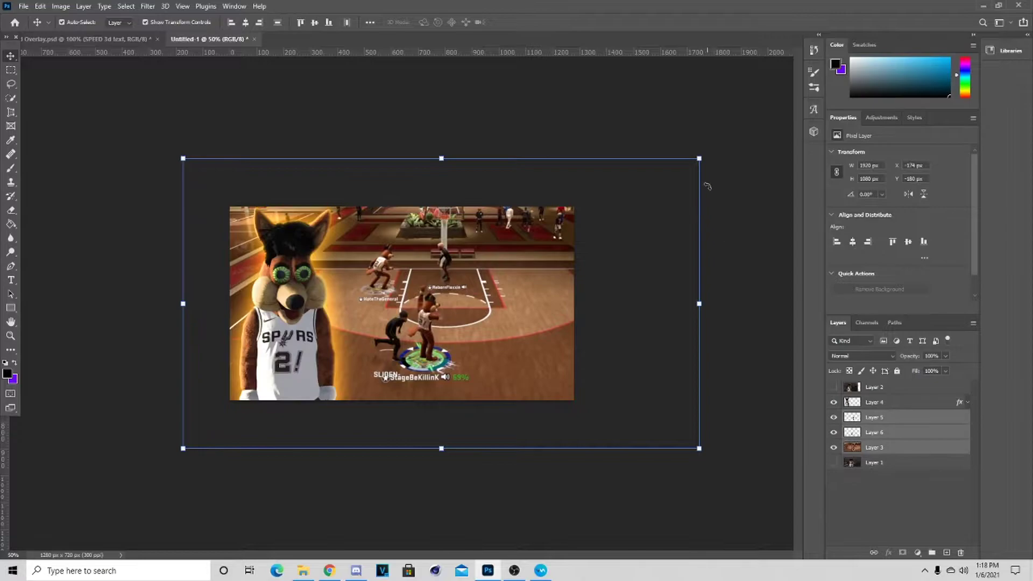
Step: Scale the court and both player cutouts together to about 140.78% and reposition them so the players stand beside the large mascot
left_click_drag(701, 159, 889, 37)
left_click_drag(701, 242, 611, 278)
left_click_drag(539, 241, 526, 244)
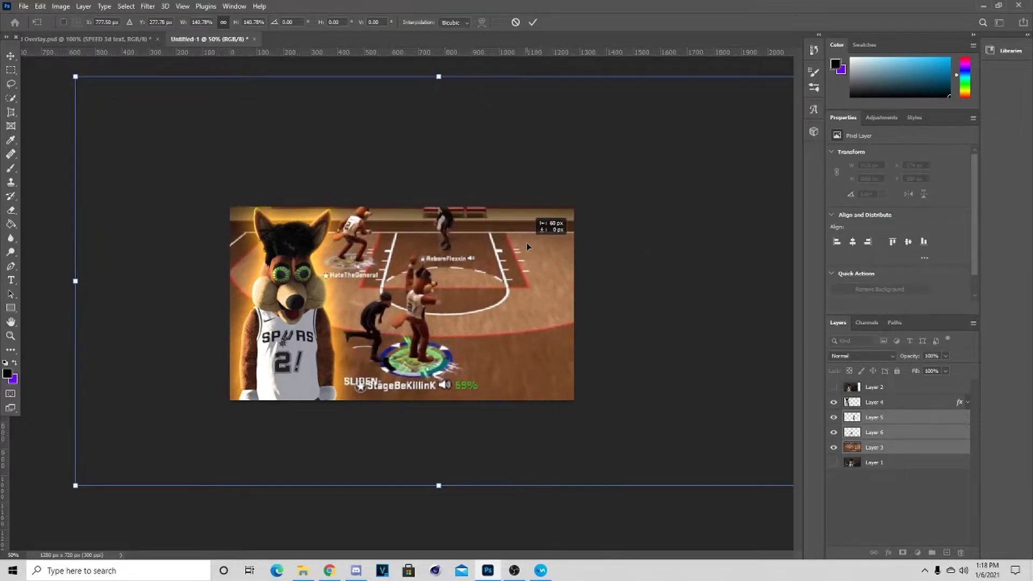
left_click(533, 22)
key("ctrl+plus")
key("ctrl+plus")
key("ctrl+plus")
key("ctrl+minus")
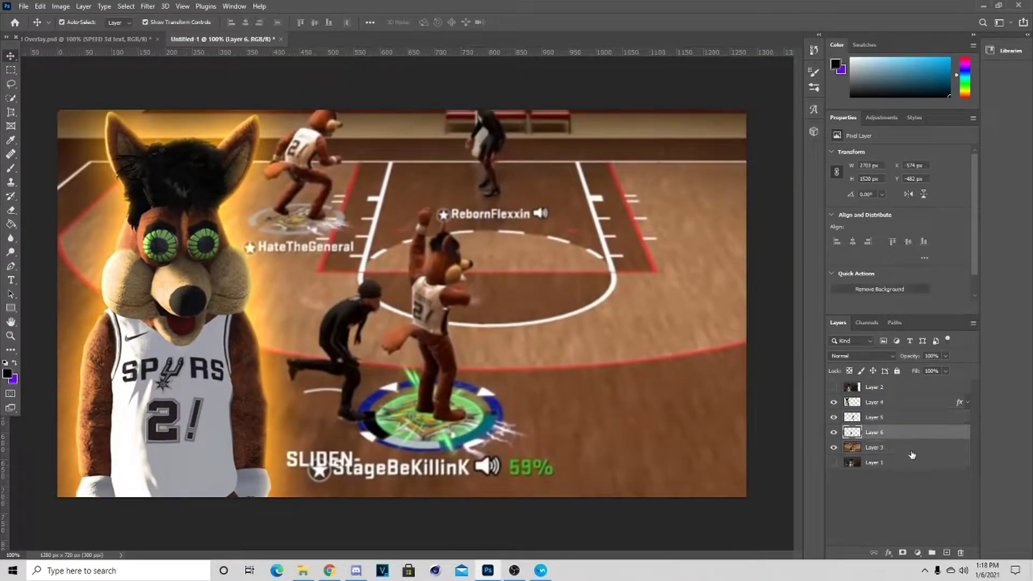
Step: Delete the hidden Layer 1 and Layer 2
left_click(893, 462)
left_click(960, 553)
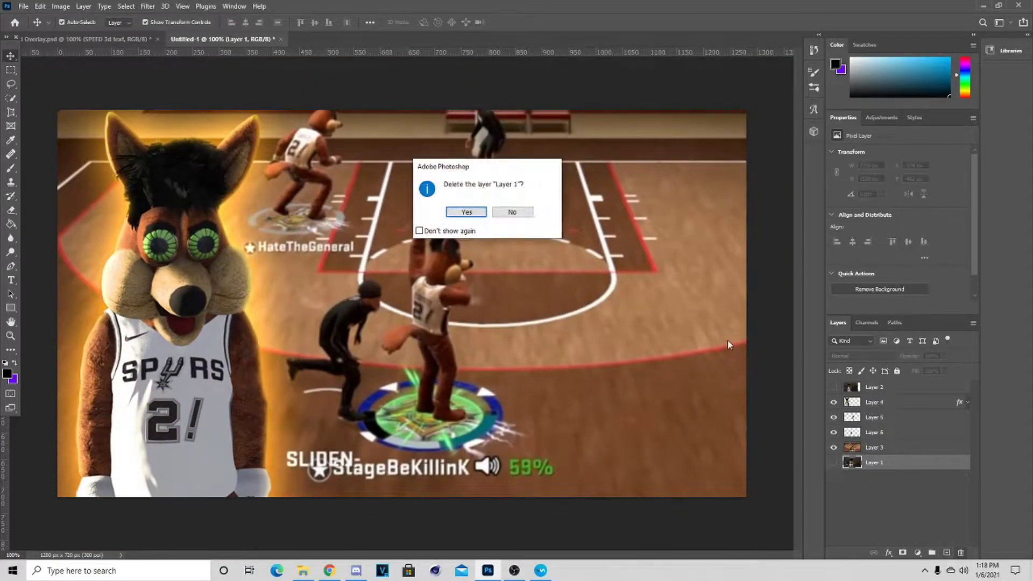
left_click(466, 213)
left_click(849, 389)
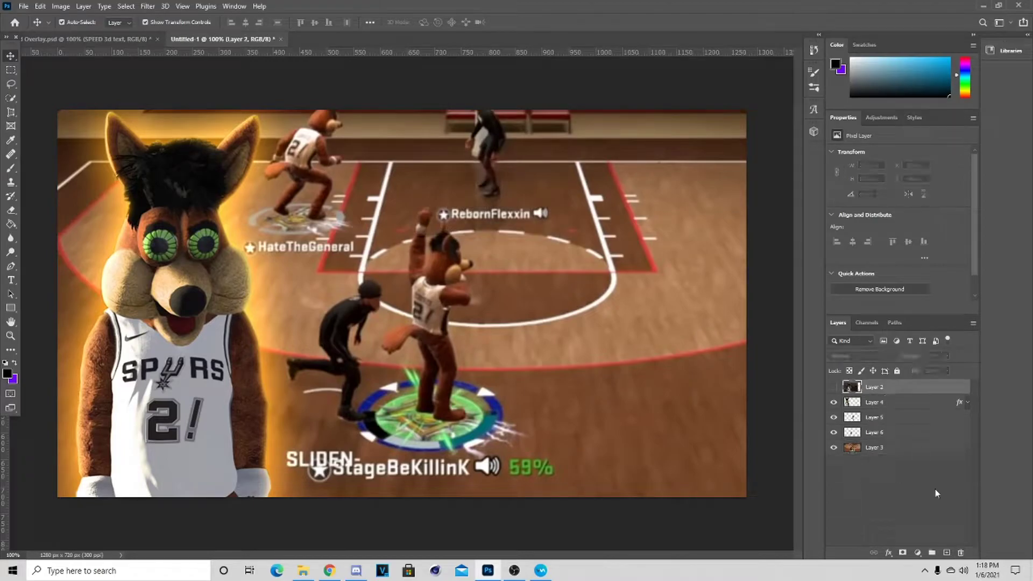
left_click(961, 553)
left_click(466, 212)
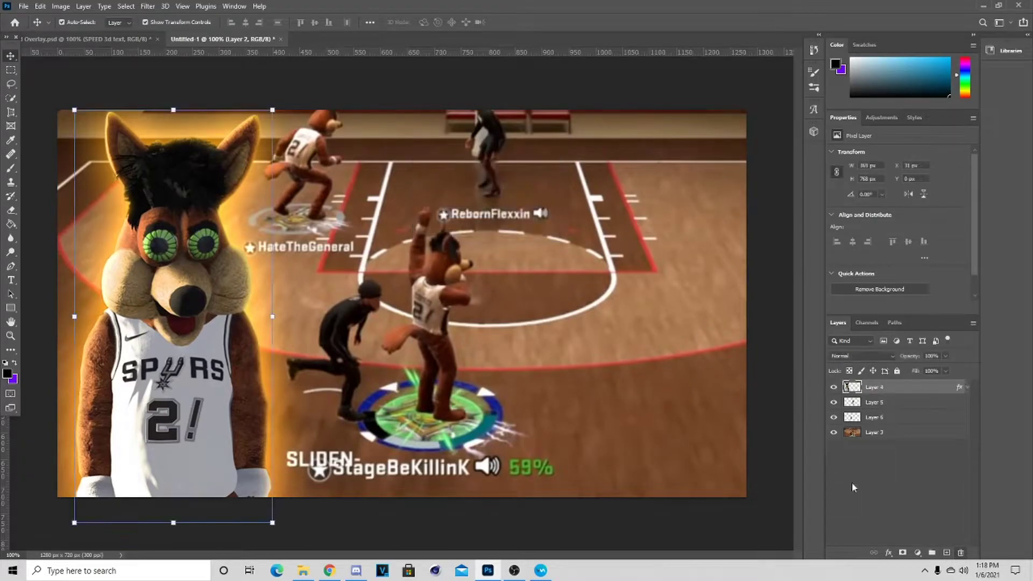
Step: Add a colorized Hue/Saturation adjustment above the court layer with hue 34, saturation 76 and lightness -28
left_click(898, 434)
left_click(917, 552)
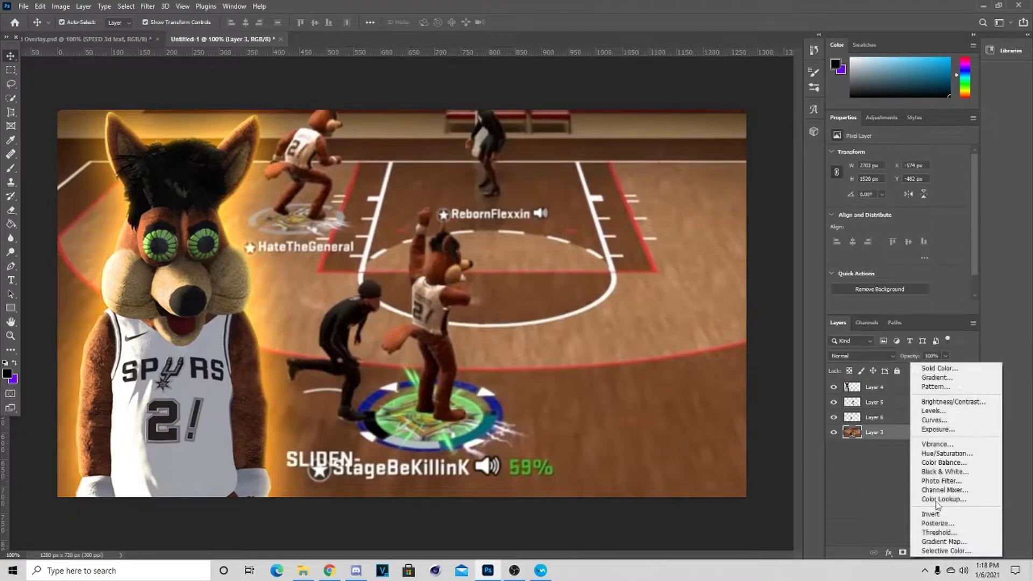
left_click(936, 453)
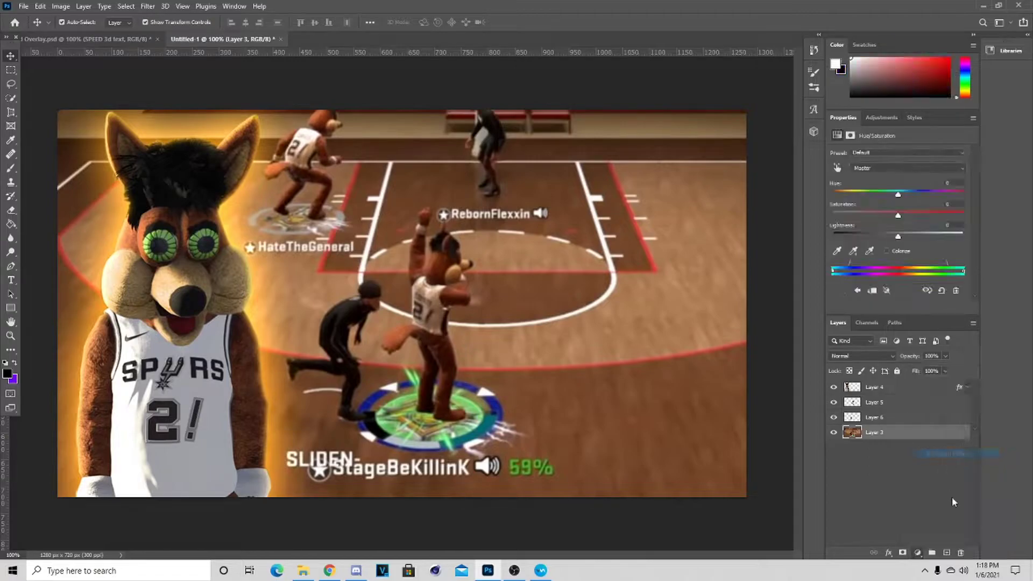
left_click(895, 250)
left_click_drag(891, 196, 846, 193)
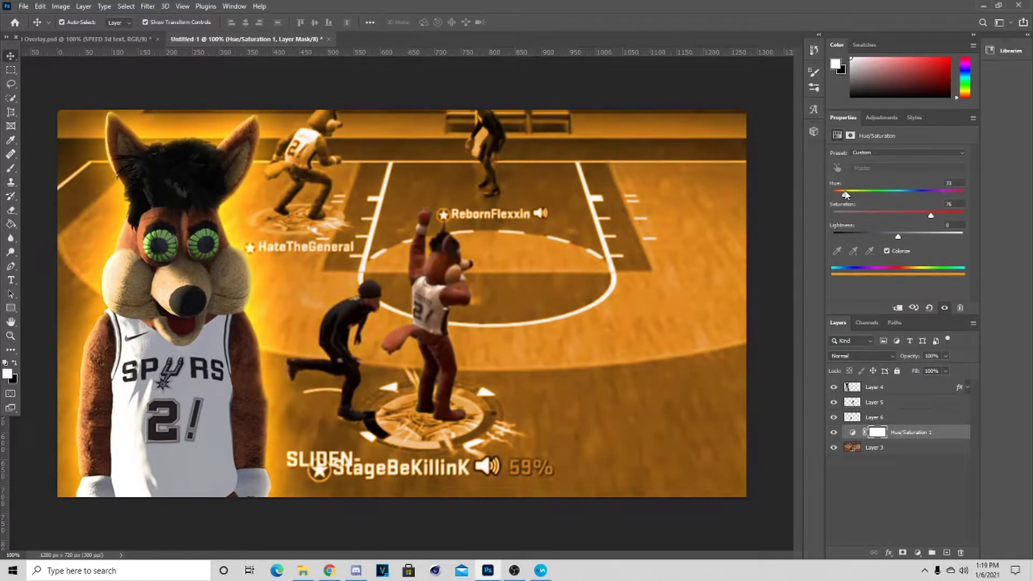
left_click_drag(898, 237, 880, 237)
left_click_drag(849, 196, 849, 197)
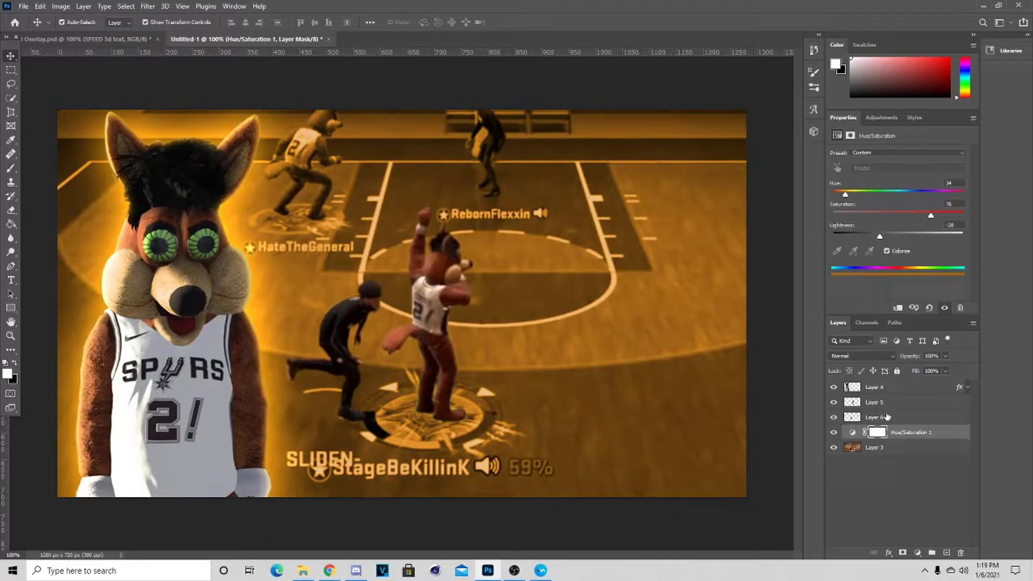
left_click(887, 417)
left_click(856, 405)
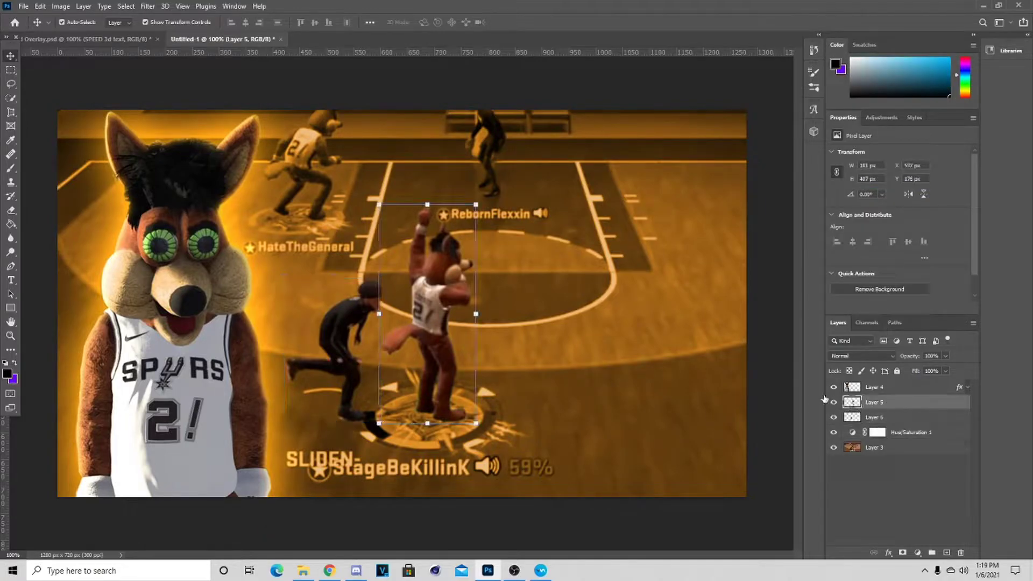
right_click(877, 401)
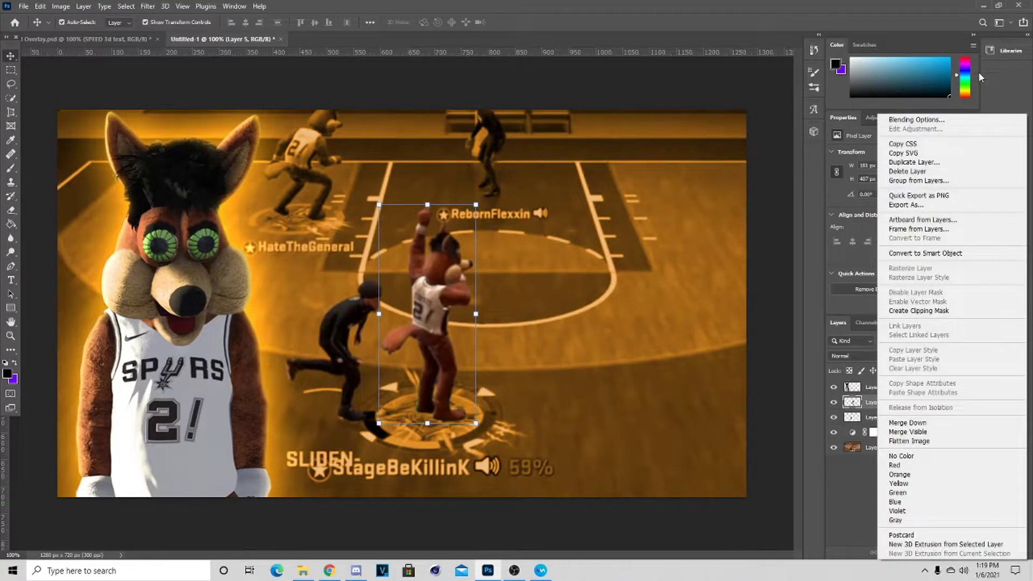
left_click(978, 120)
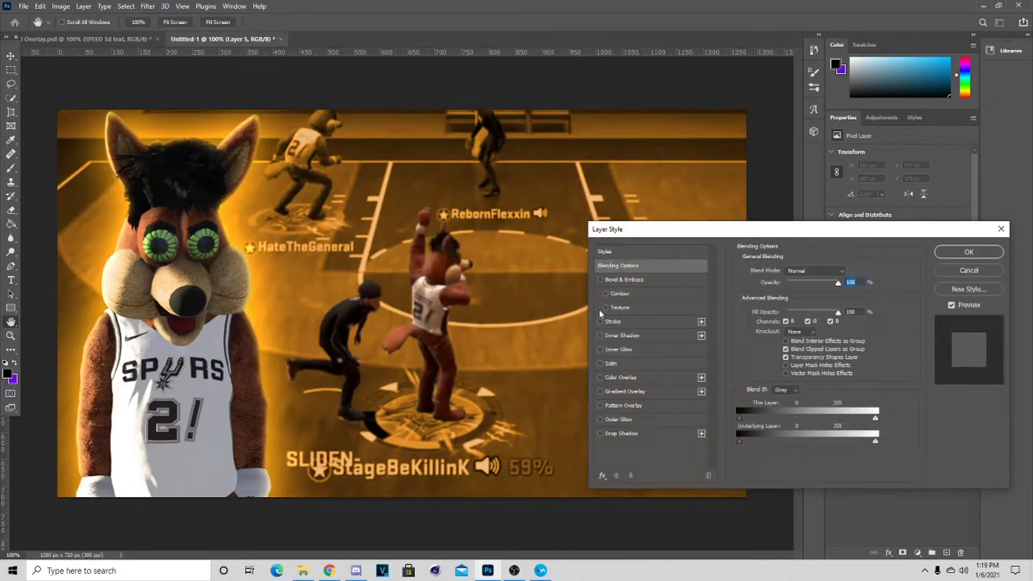
left_click(600, 350)
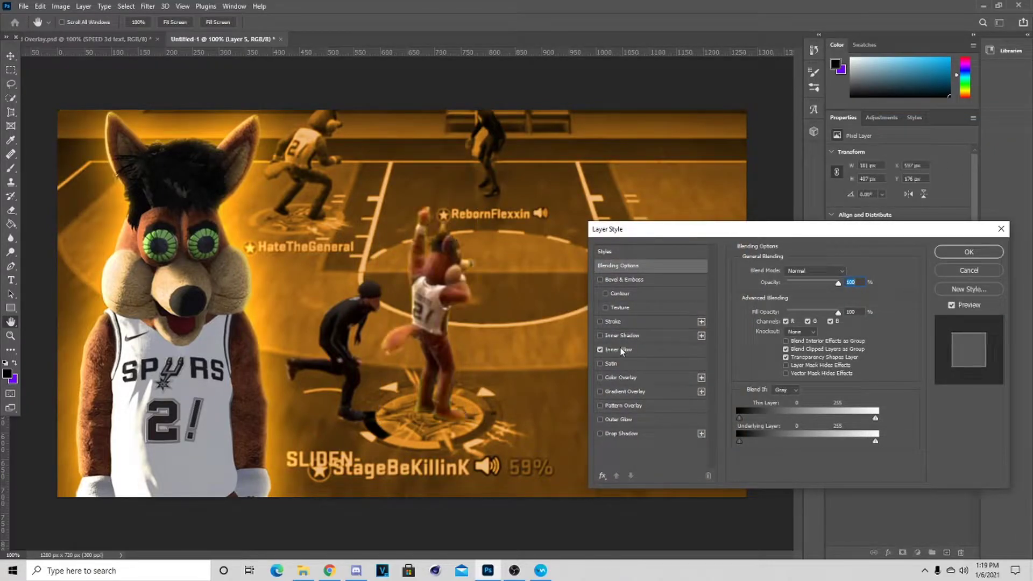
left_click(632, 350)
left_click_drag(781, 376, 783, 375)
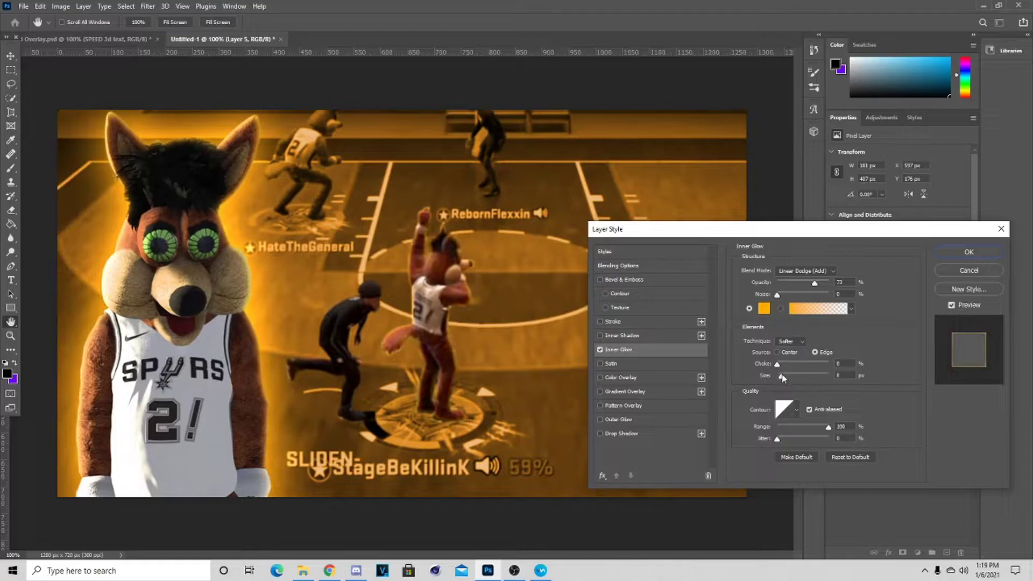
left_click(606, 421)
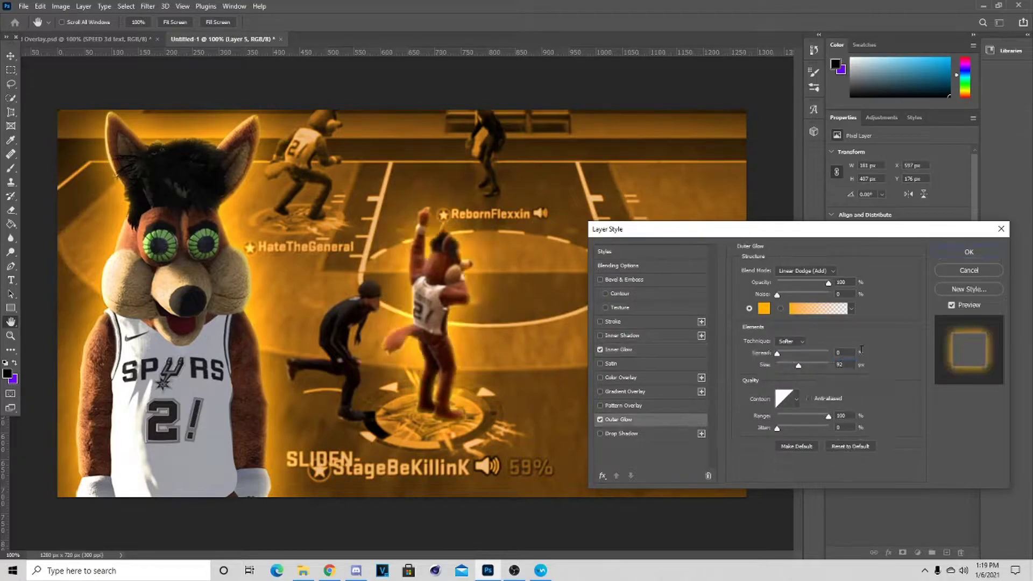
left_click_drag(800, 369, 794, 365)
left_click(600, 350)
left_click(613, 335)
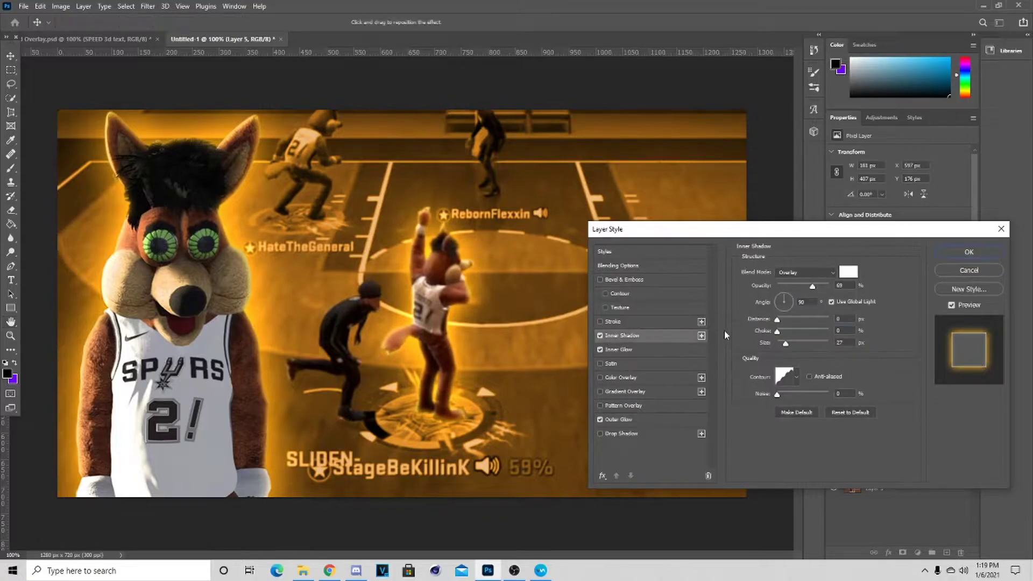
left_click_drag(786, 349, 786, 345)
left_click(937, 268)
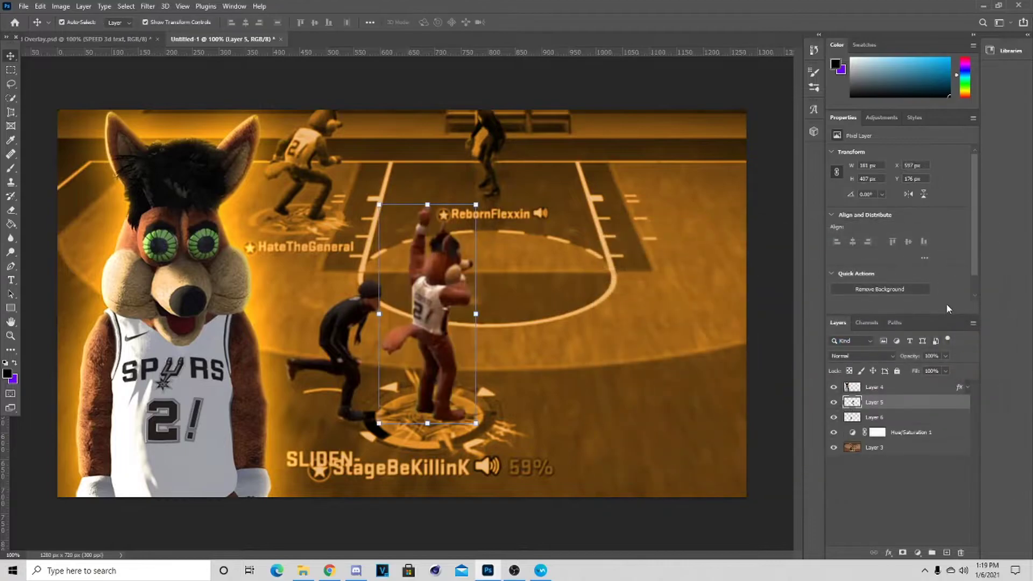
Step: Apply Inner Shadow, Inner Glow and Outer Glow effects to the shooting mascot player's layer, Layer 5
right_click(936, 401)
left_click(877, 120)
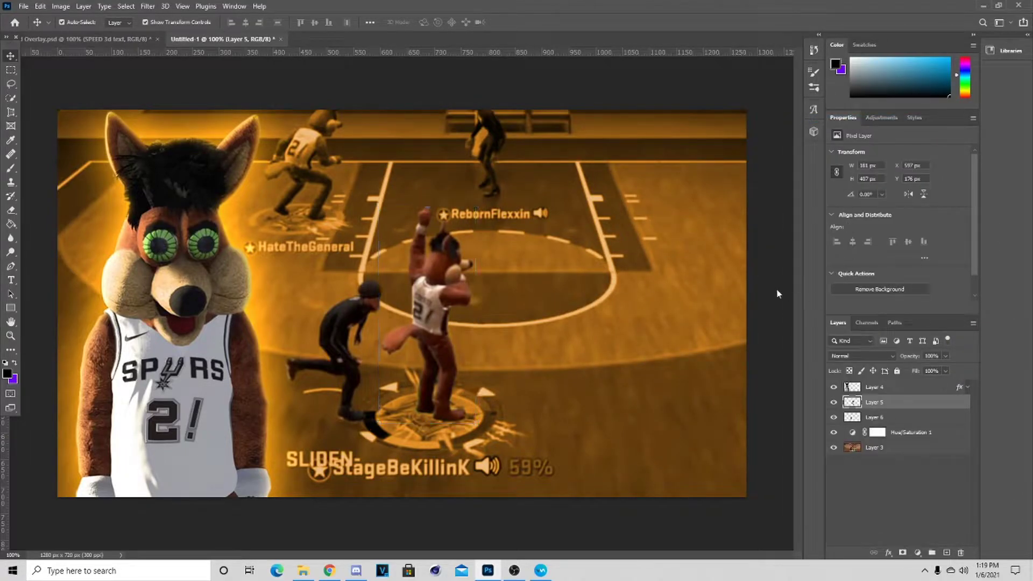
double_click(925, 402)
left_click(600, 419)
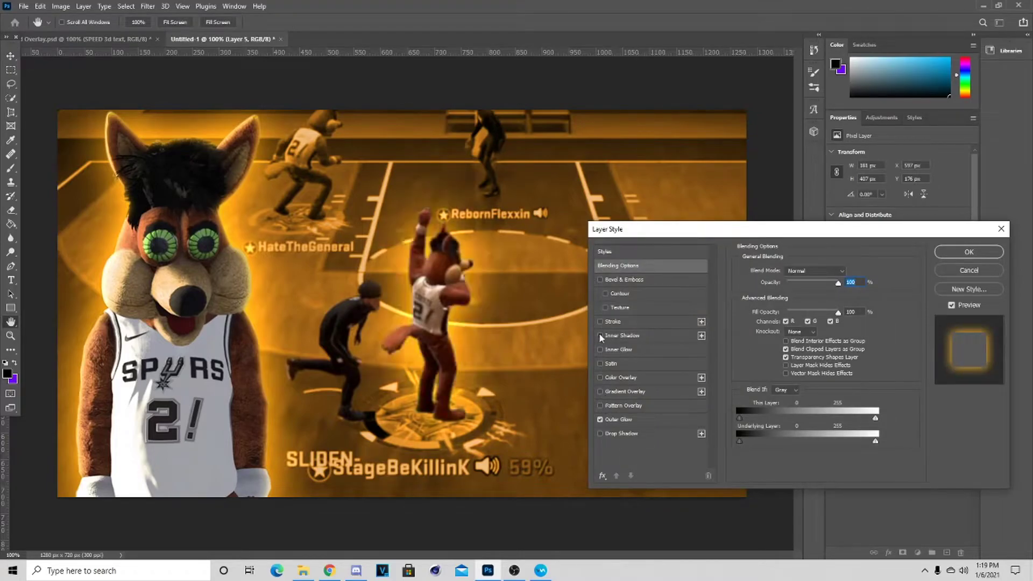
left_click(600, 336)
left_click(600, 350)
left_click(968, 252)
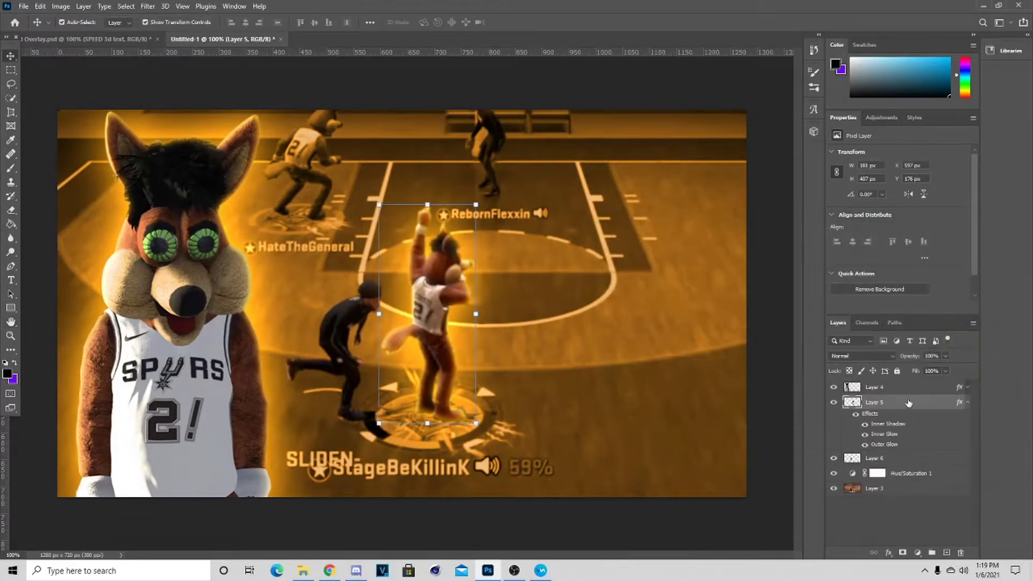
Step: Copy the layer style from Layer 5, paste it onto the black-clad player's Layer 6, and collapse both layers' effects lists
right_click(908, 403)
left_click(793, 351)
right_click(913, 457)
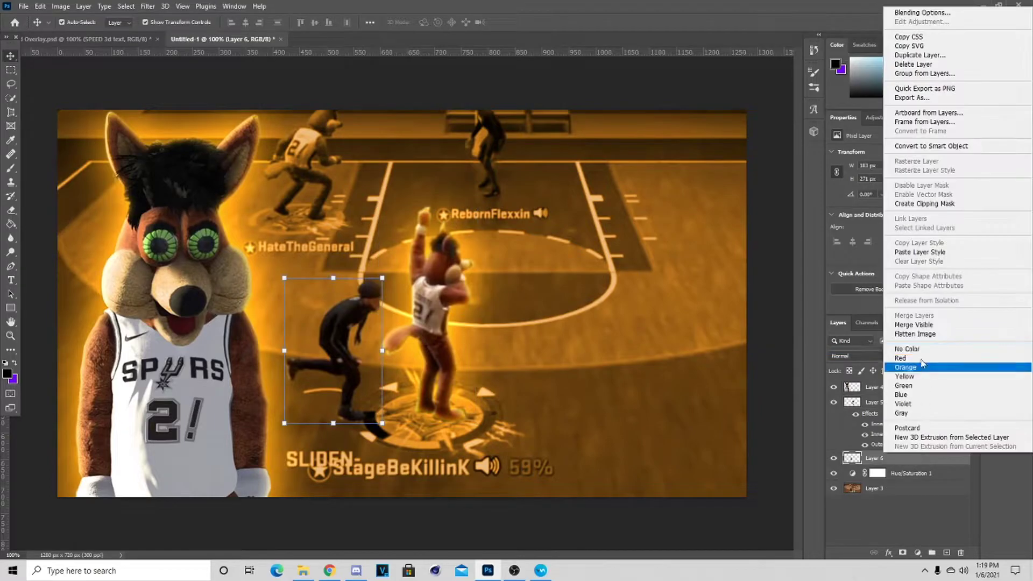
left_click(921, 252)
left_click(968, 458)
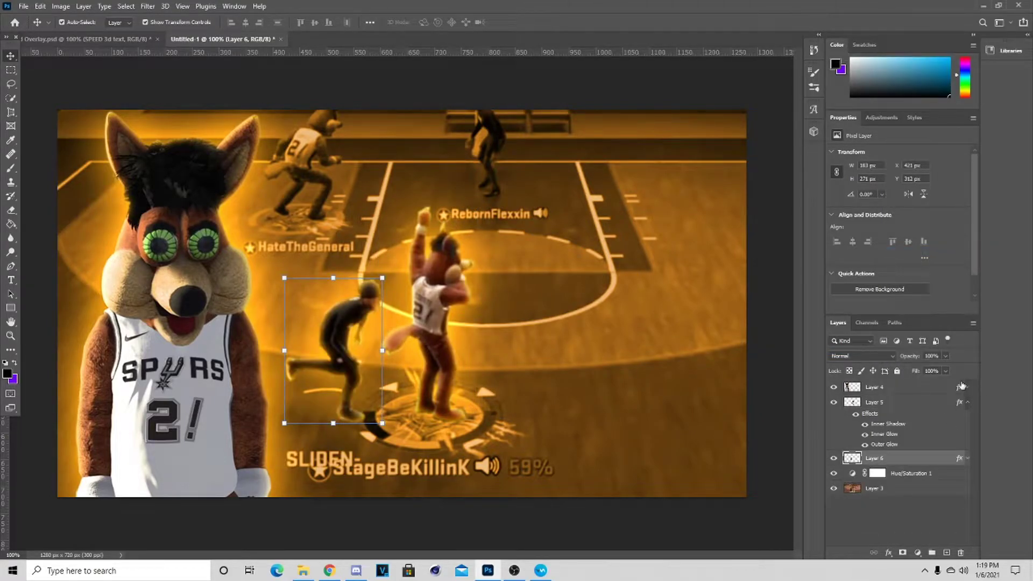
left_click(969, 403)
left_click(638, 502)
left_click(339, 356)
left_click(339, 334)
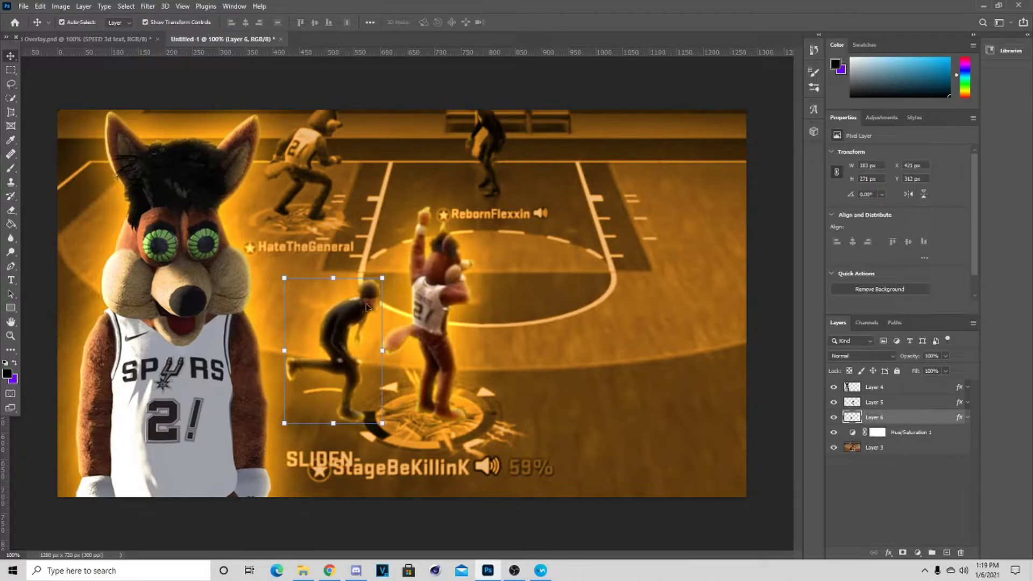
Step: Place the GREEN-2 splash image from the Recycled GFX Pack's Green and Meter folder above Layer 5, shrunk around the shooting player's feet
left_click(457, 425)
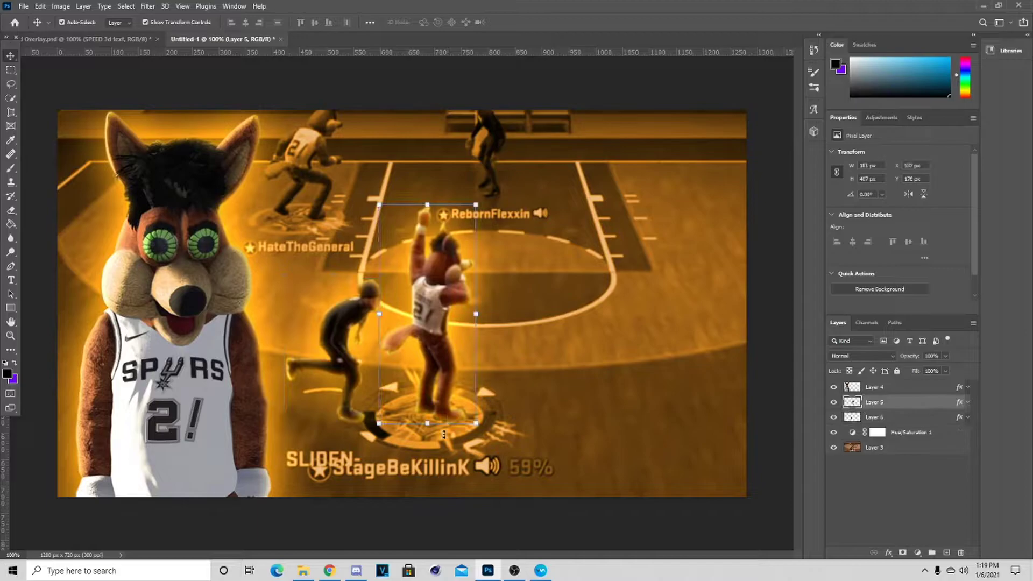
left_click(303, 570)
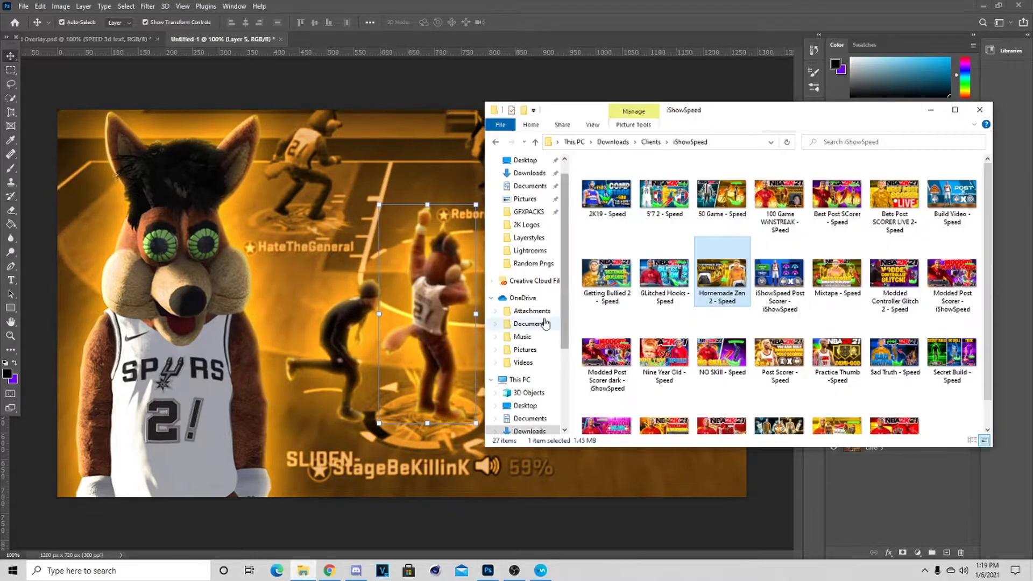
left_click(528, 233)
double_click(837, 191)
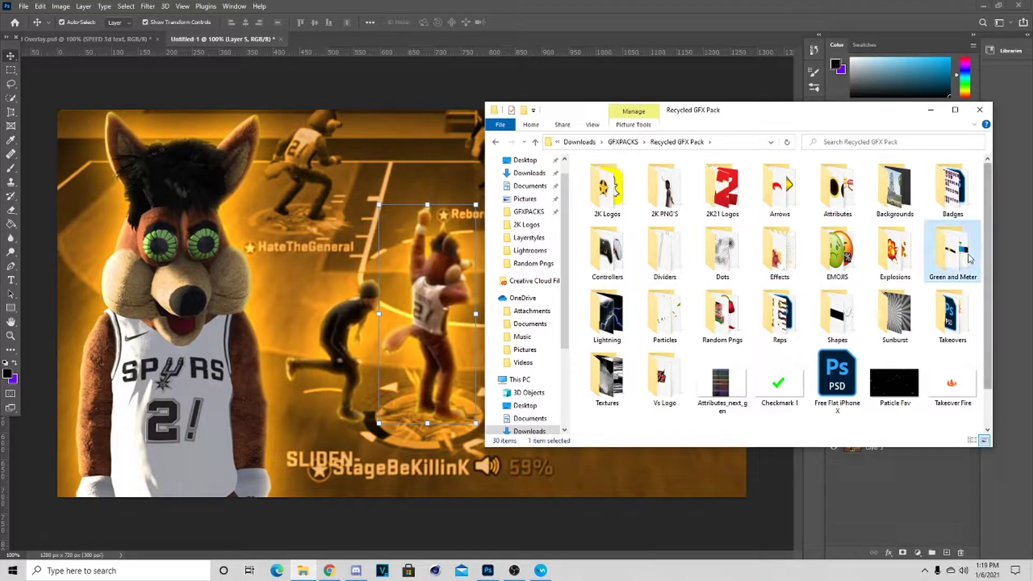
double_click(952, 252)
left_click_drag(961, 199, 466, 387)
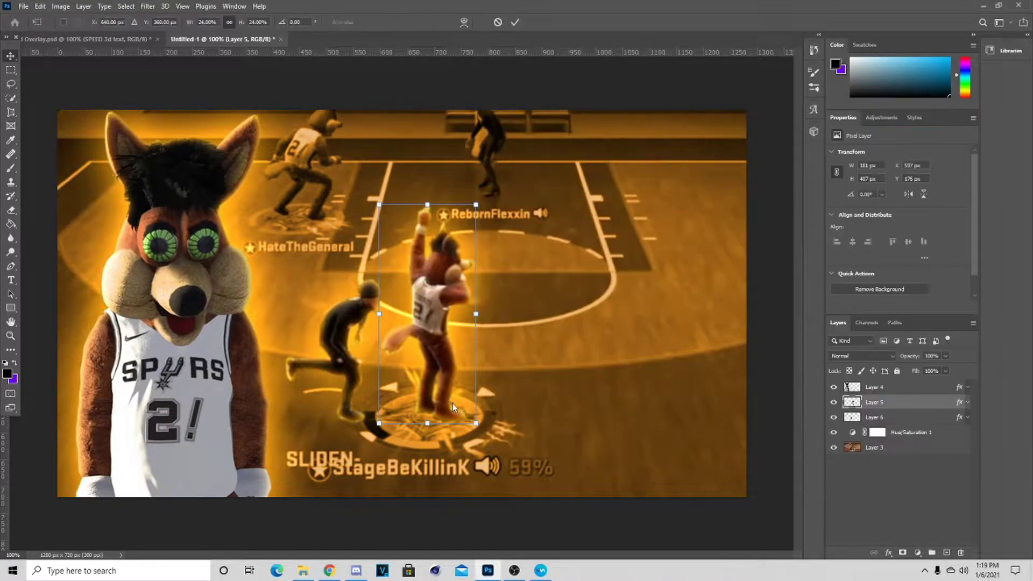
left_click_drag(750, 305, 563, 304)
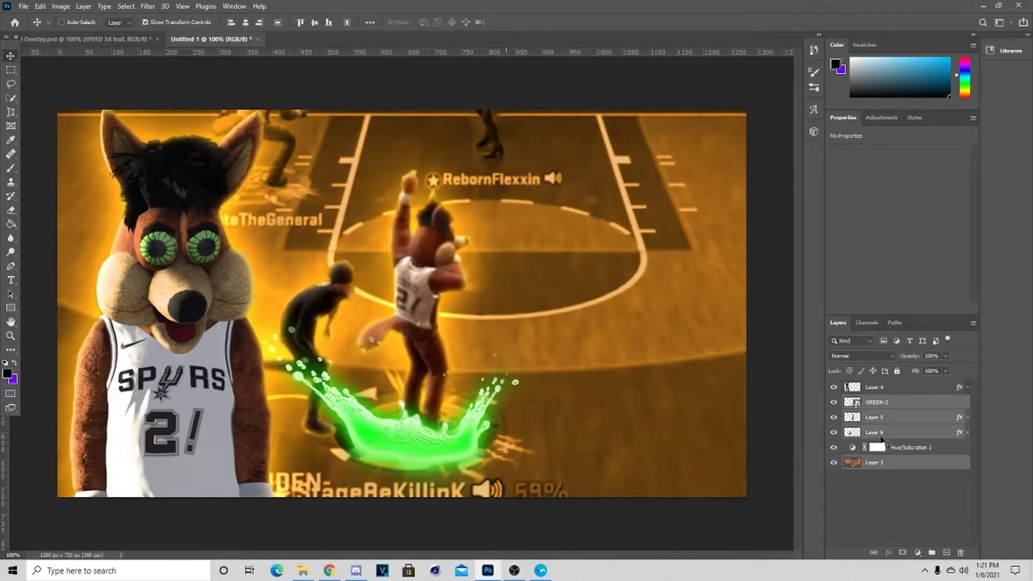
Step: Place Texture 3 from the pack's Textures folder above the Hue/Saturation adjustment and blend it with Multiply at 14% opacity
left_click(882, 437)
left_click(893, 451)
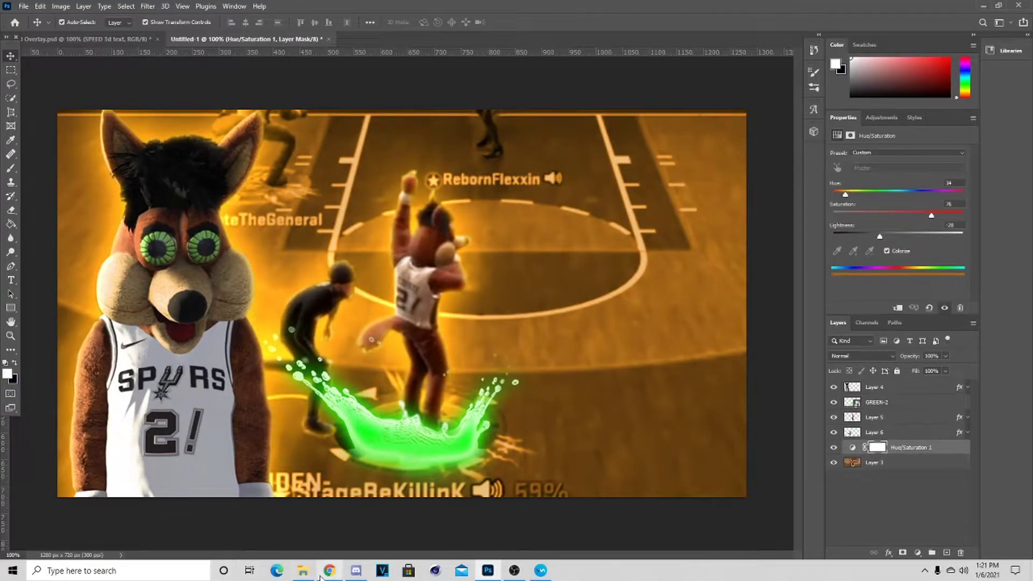
left_click(303, 570)
left_click(535, 142)
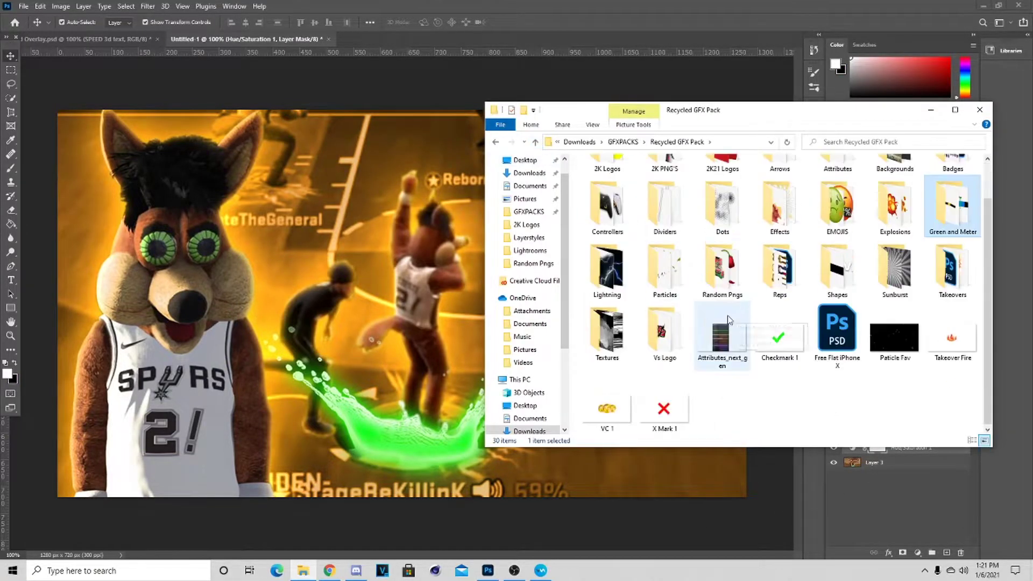
double_click(619, 318)
left_click_drag(722, 196, 320, 266)
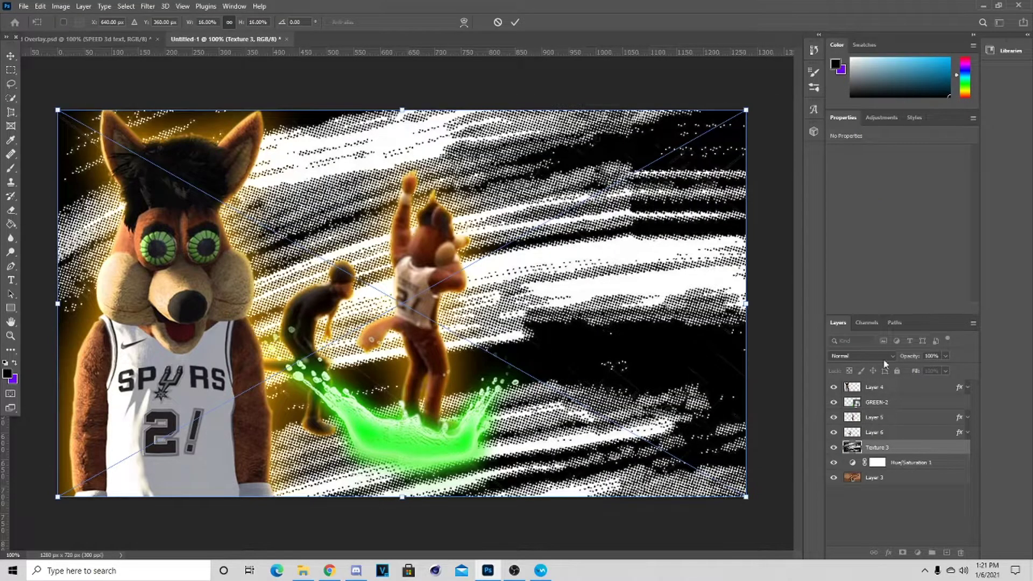
left_click(515, 22)
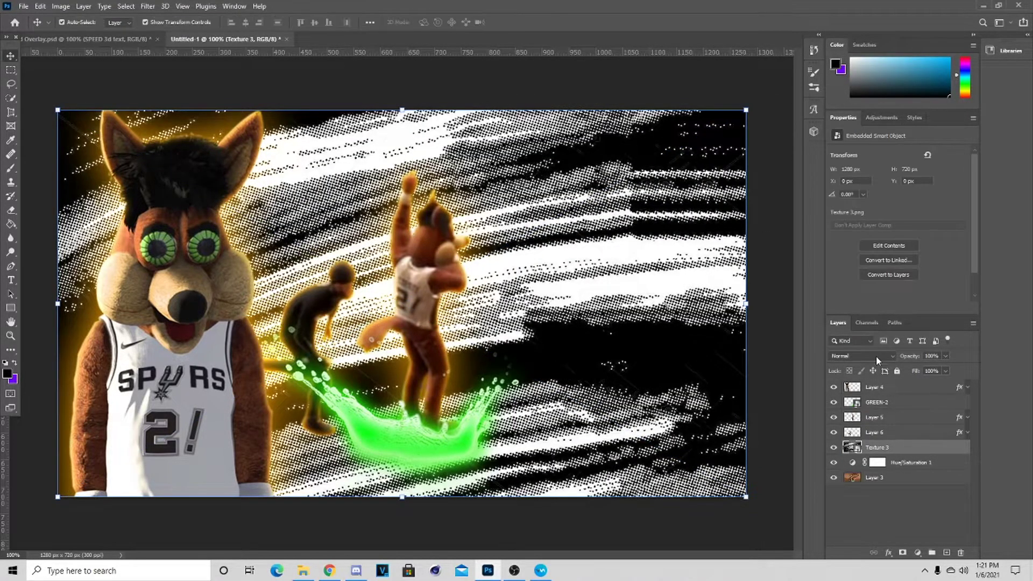
left_click(876, 357)
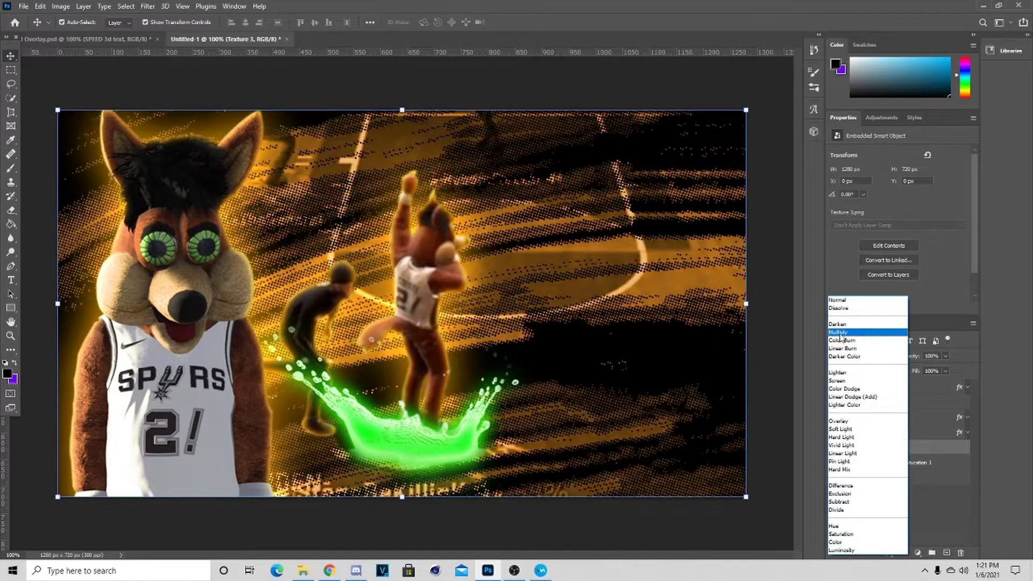
left_click(838, 332)
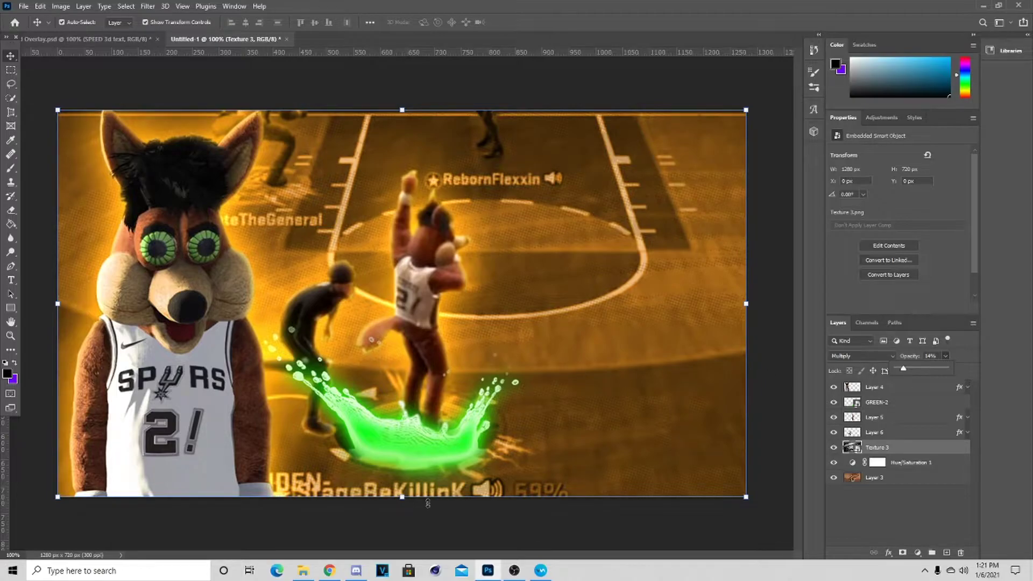
Step: Place the 2K20 LOGO image from the pack's 2K21 Logos folder above Texture 3 and move it to the thumbnail's upper edge
left_click(305, 573)
left_click(534, 143)
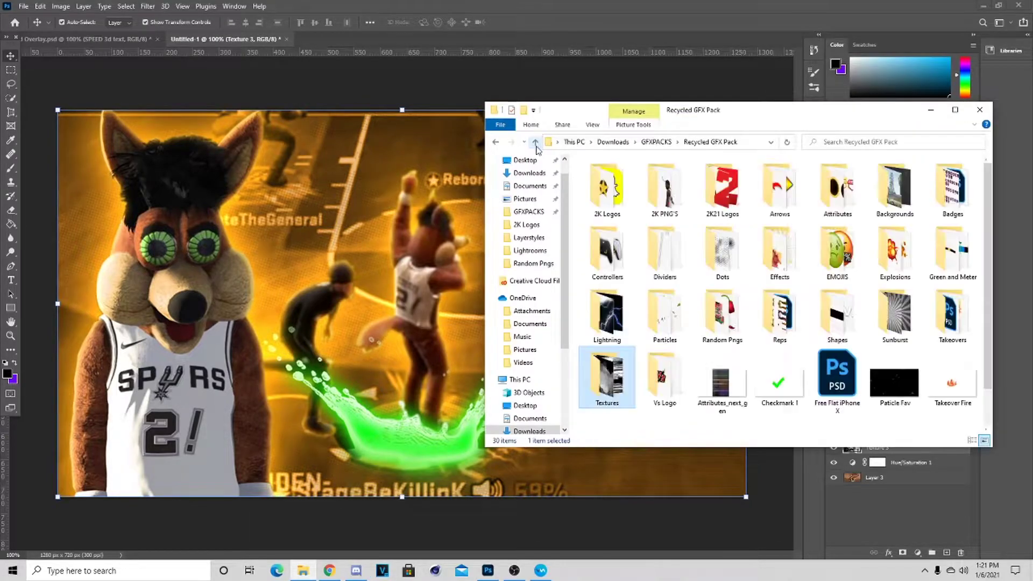
double_click(723, 188)
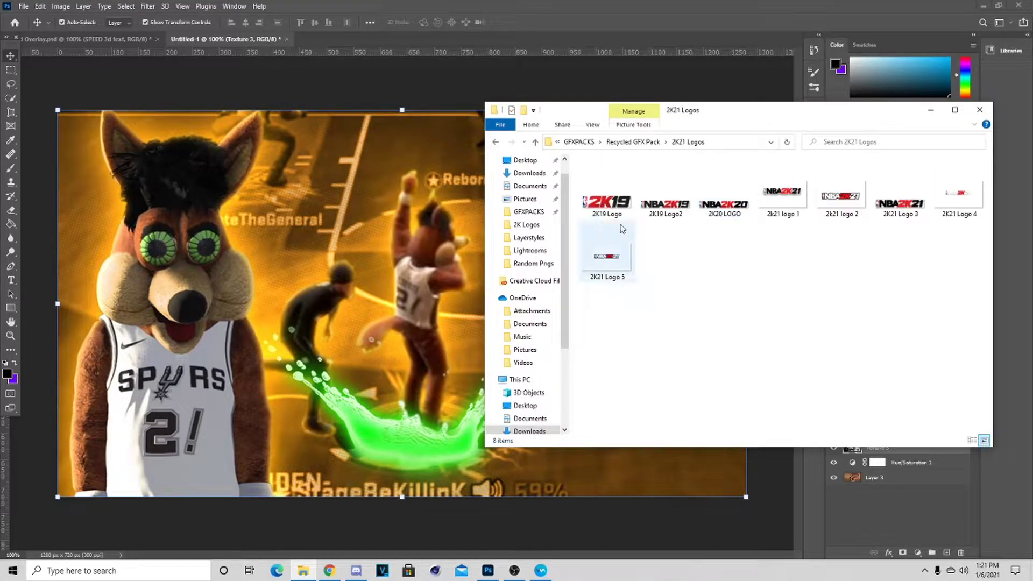
left_click(735, 209)
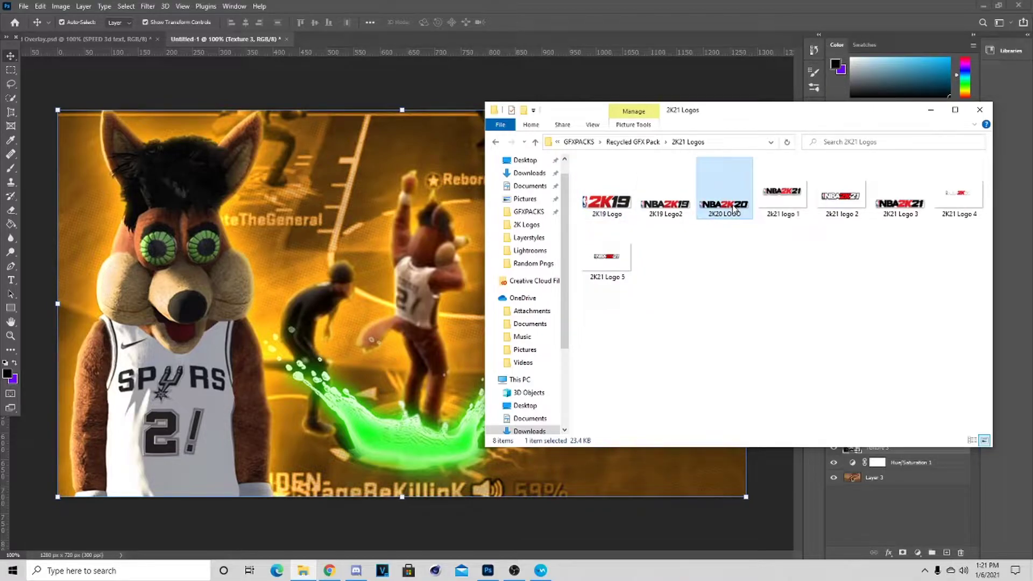
left_click_drag(431, 231, 431, 230)
left_click_drag(470, 260, 478, 281)
left_click_drag(489, 299, 575, 140)
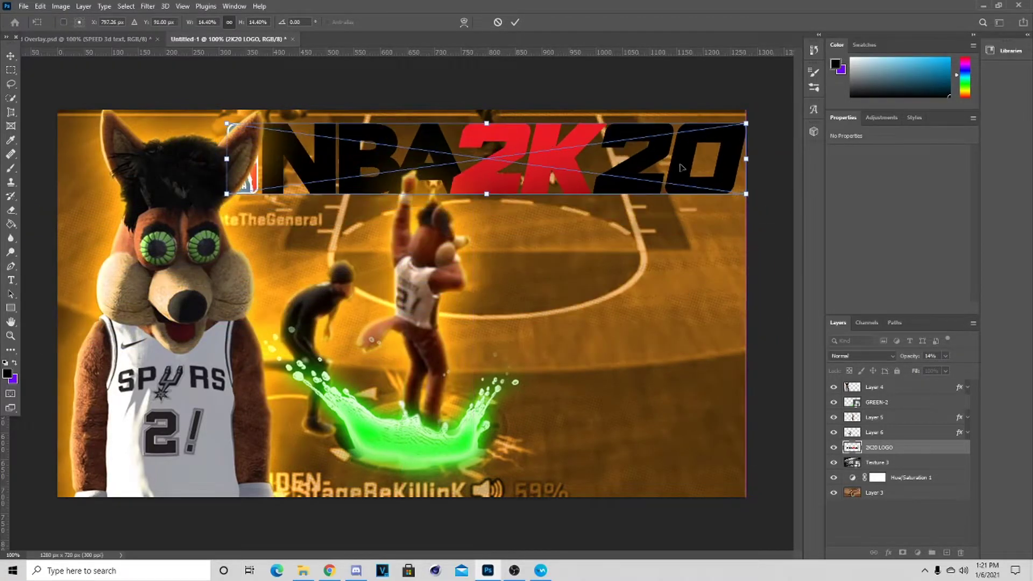
Step: Scale the NBA 2K20 logo to 15% and position it just inside the canvas's upper-right corner
left_click_drag(225, 161, 200, 156)
left_click_drag(466, 170, 466, 165)
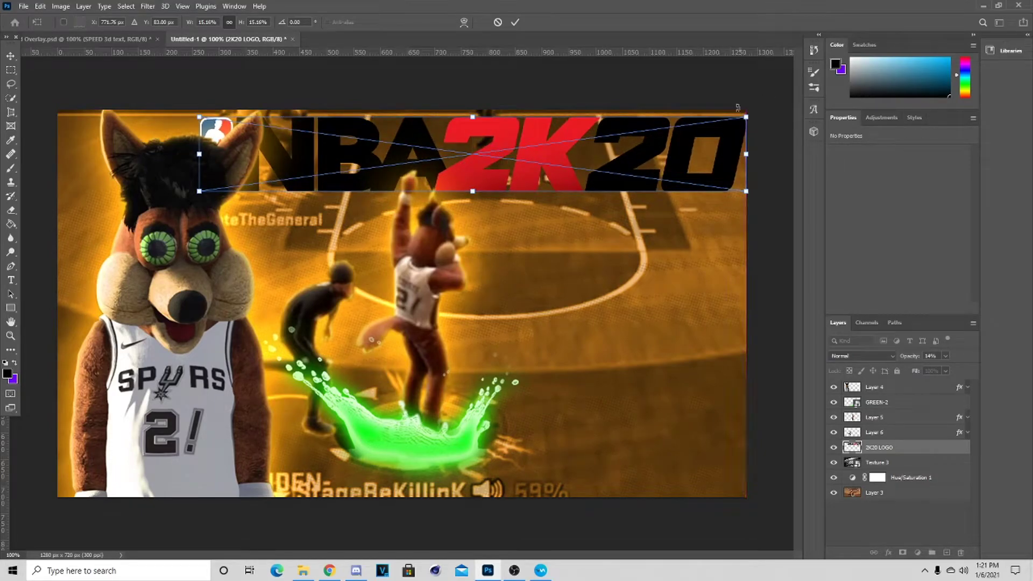
left_click_drag(746, 116, 739, 117)
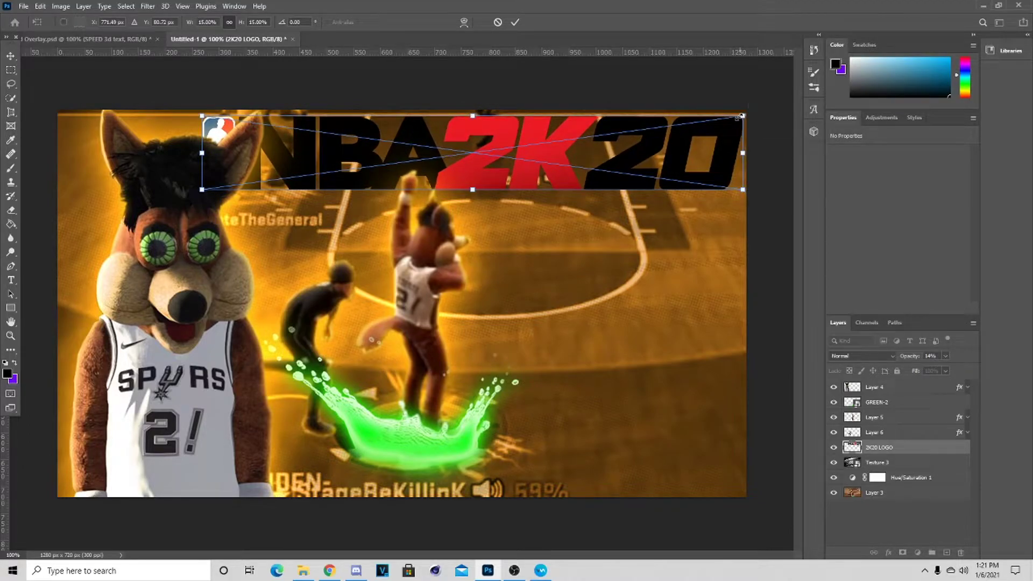
left_click(515, 23)
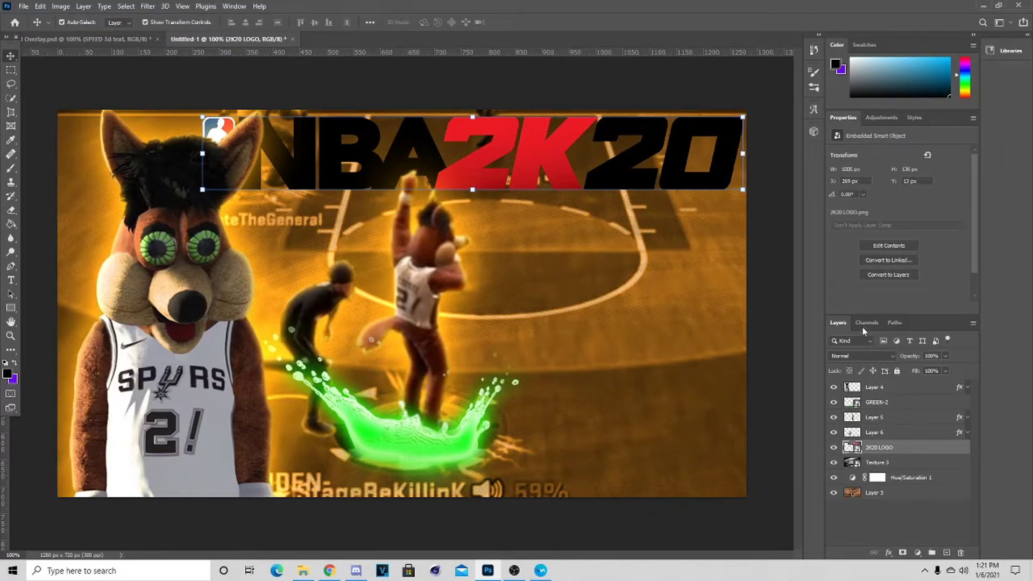
Step: Apply a smooth Inner Bevel effect with 43% depth to the 2K20 LOGO layer
right_click(894, 455)
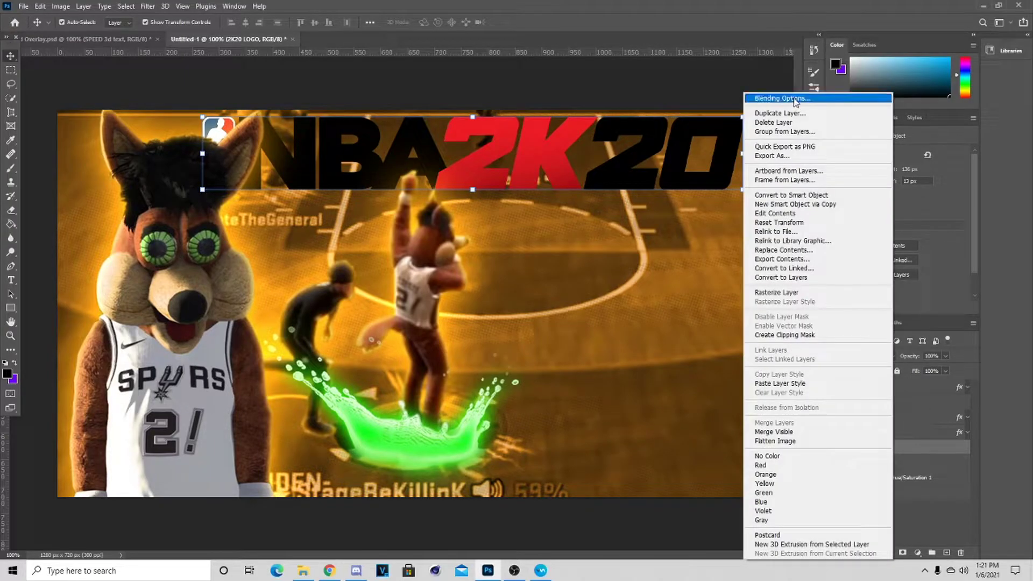
left_click(786, 97)
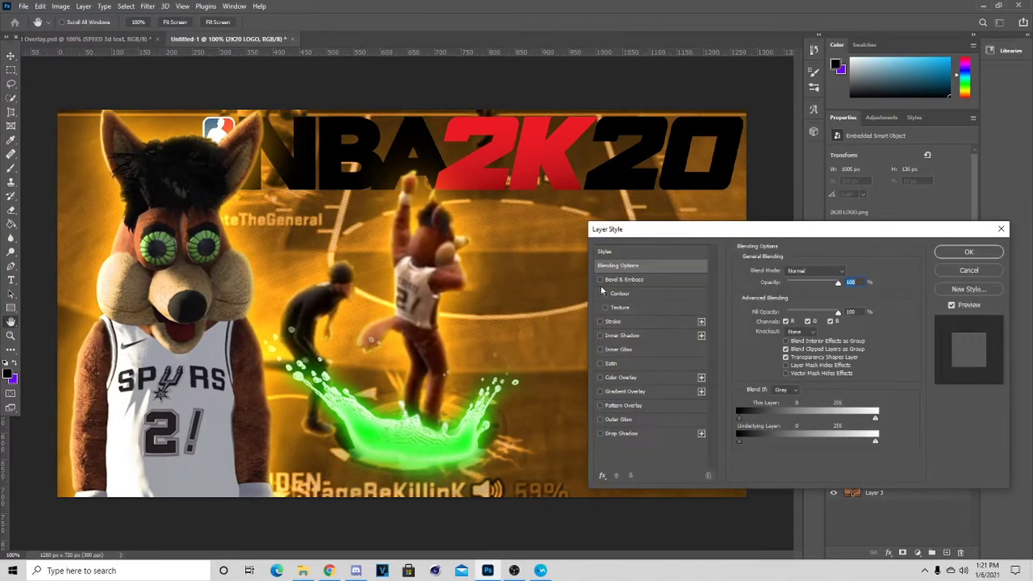
left_click(613, 279)
left_click_drag(786, 316, 786, 295)
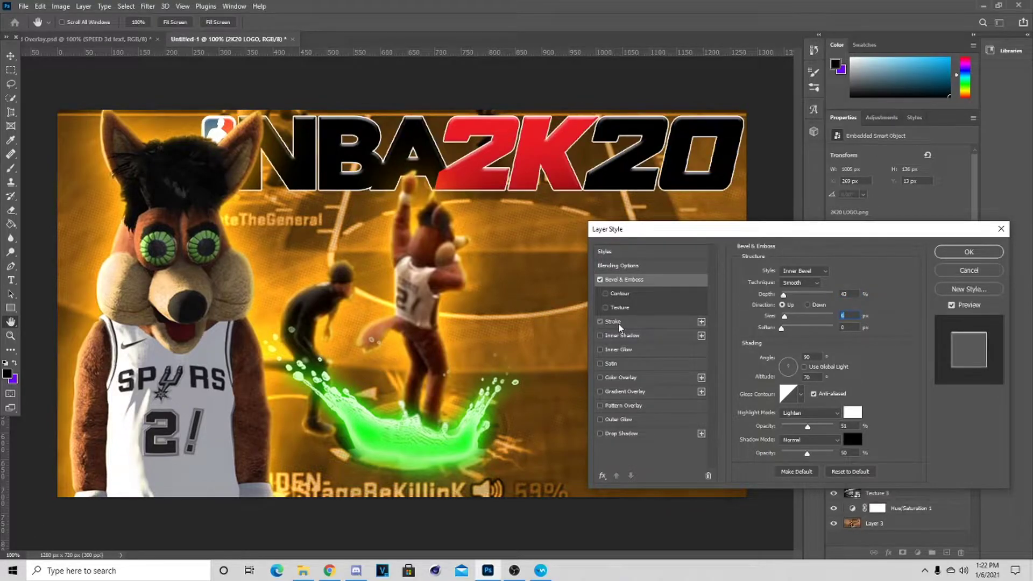
Step: Add a thin white outside stroke and a soft black drop shadow at a 90-degree angle to the 2K20 logo
left_click(611, 322)
left_click_drag(778, 271, 780, 272)
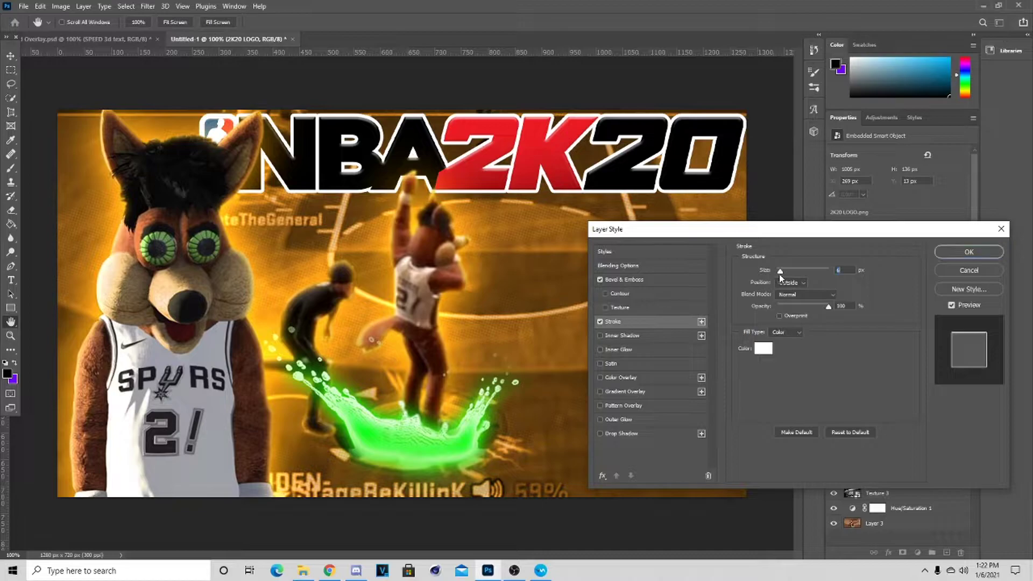
left_click(603, 432)
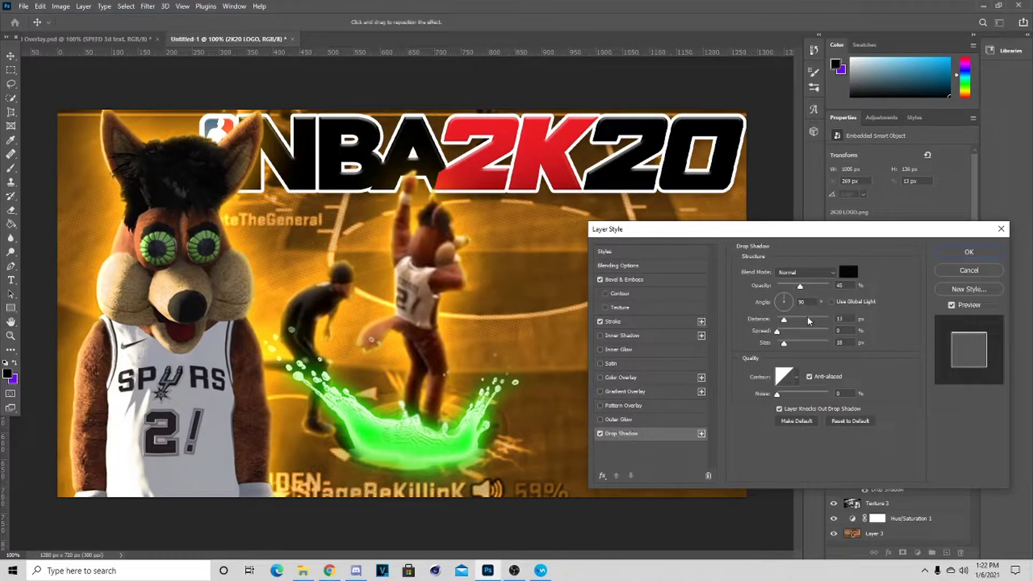
left_click_drag(790, 320, 786, 345)
Step: Add an inner shadow to the 2K20 logo in black, using Overlay blending at 69% opacity
left_click(614, 335)
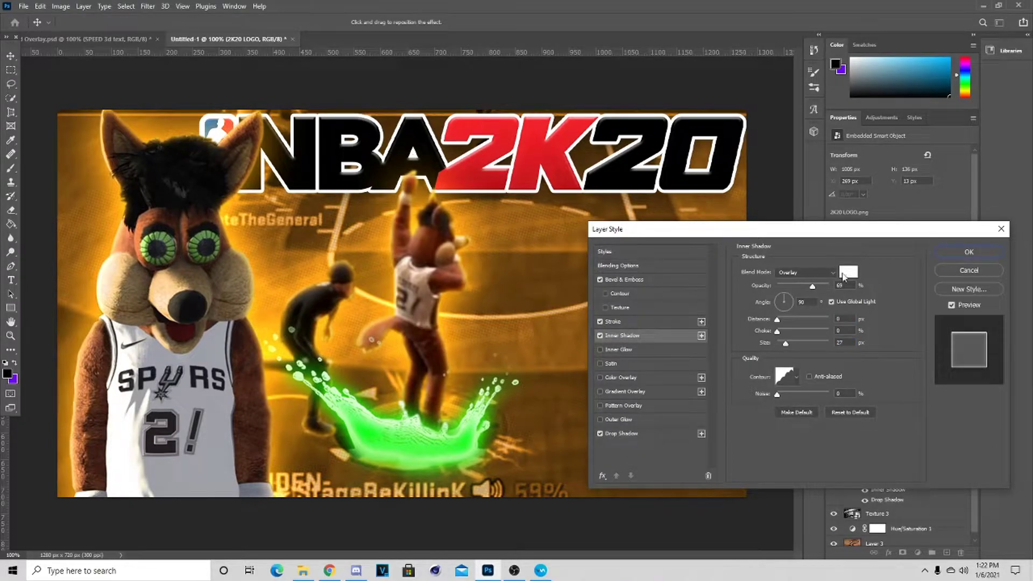
left_click(844, 275)
left_click_drag(531, 404, 538, 514)
left_click(658, 370)
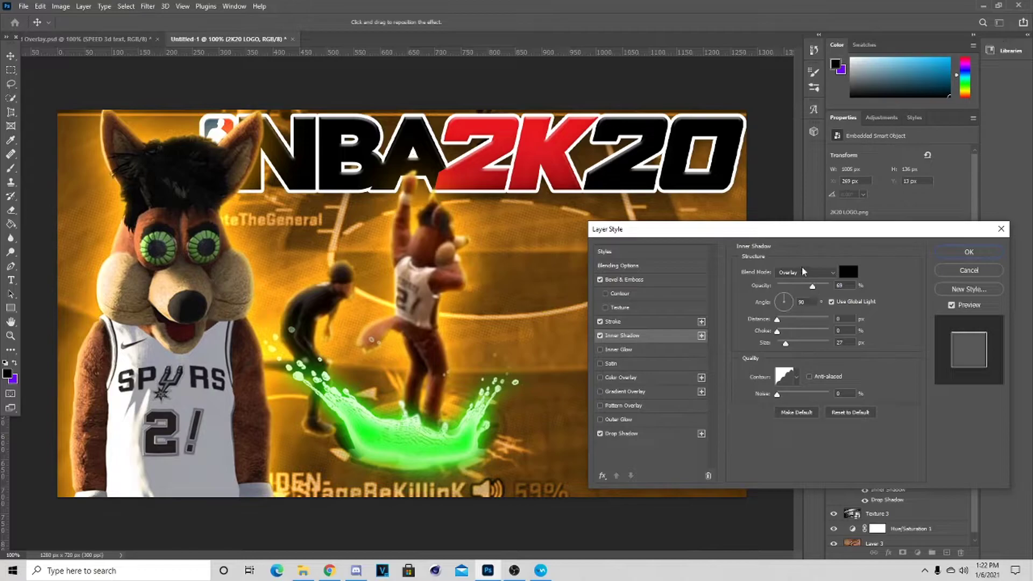
left_click_drag(786, 343, 784, 345)
left_click(600, 349)
left_click(600, 349)
Step: Fine-tune the highlight settings of the 2K20 logo's Bevel & Emboss effect and apply the layer styles
left_click(623, 280)
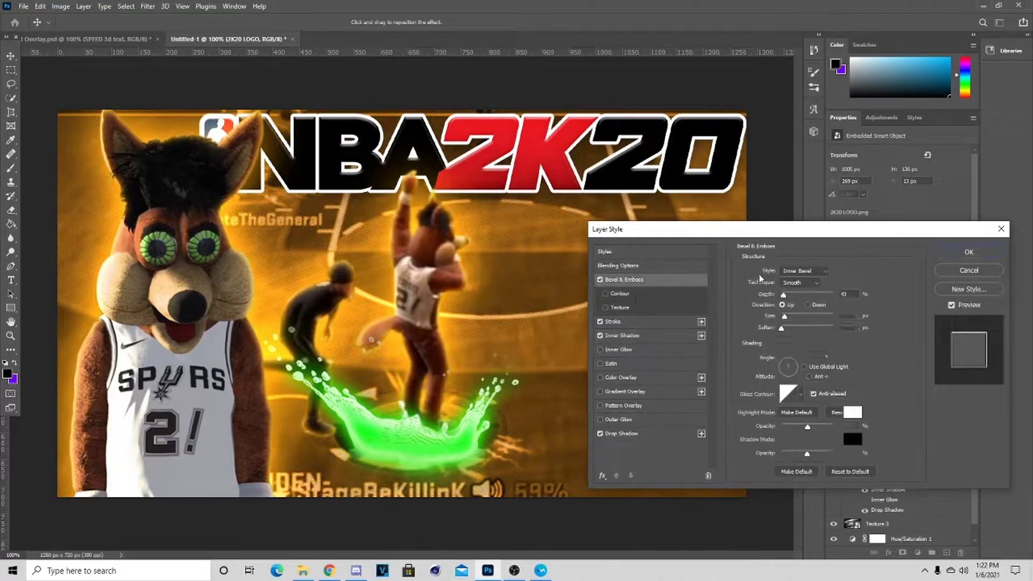
left_click(809, 427)
left_click(811, 413)
Step: Scale the 2K20 logo to 14.77% and nudge it back toward the canvas's upper-right corner
left_click_drag(743, 117, 708, 168)
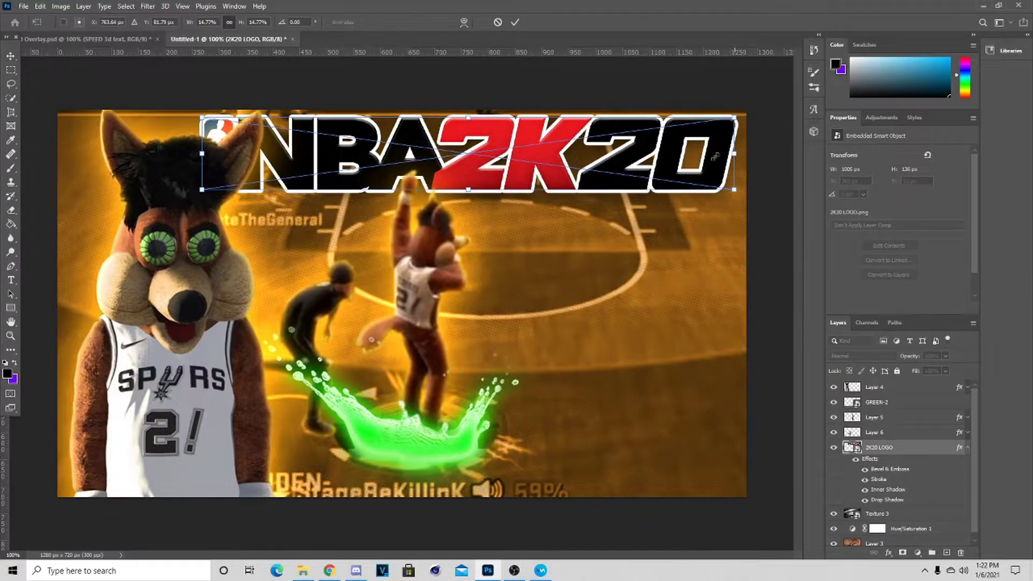
key("Right")
key("Right")
key("Right")
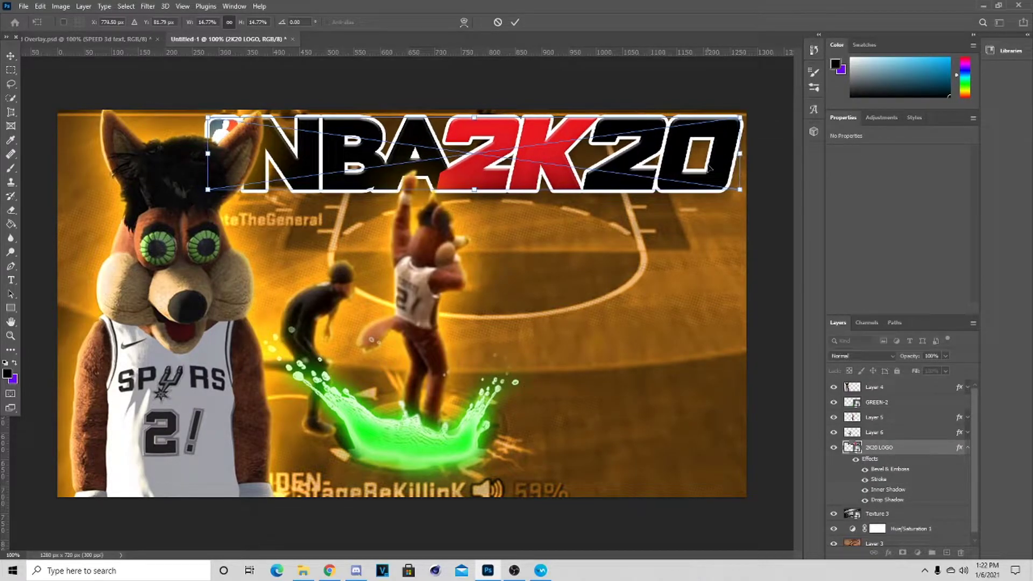
key("Up")
key("Up")
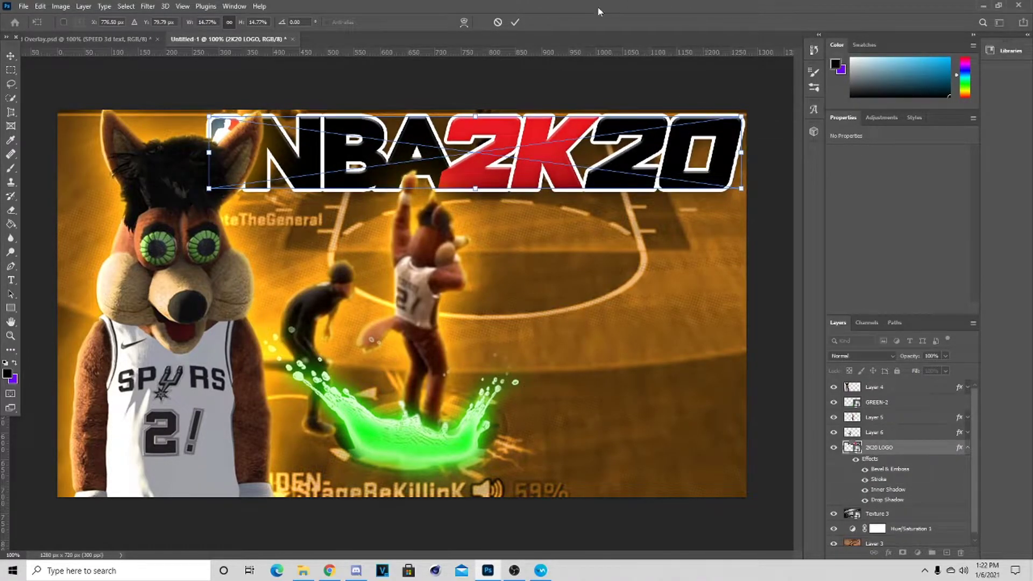
left_click(515, 22)
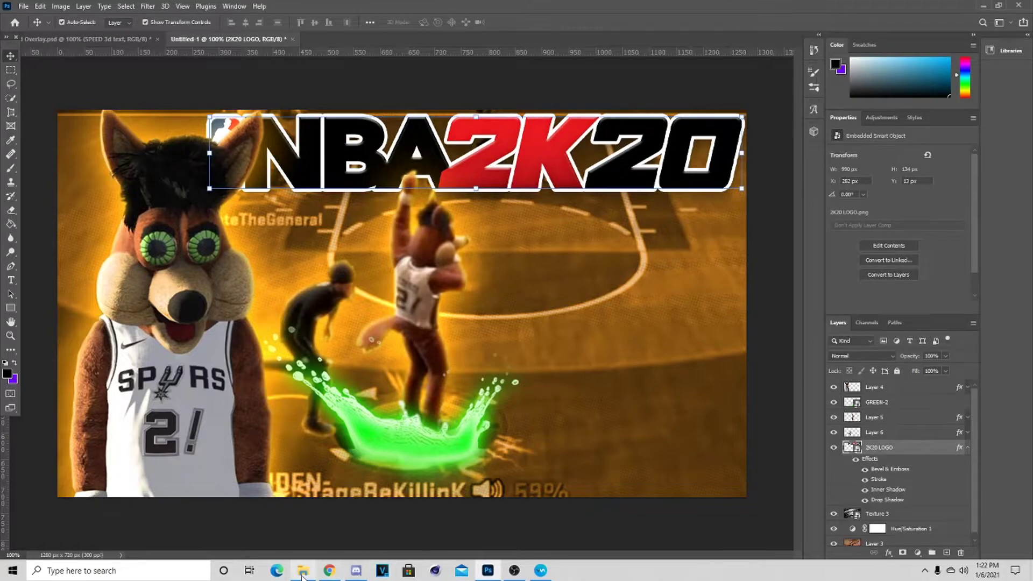
Step: Locate the Brush 1 image in the GFXPACKS folder and preview it
left_click(303, 570)
left_click(535, 142)
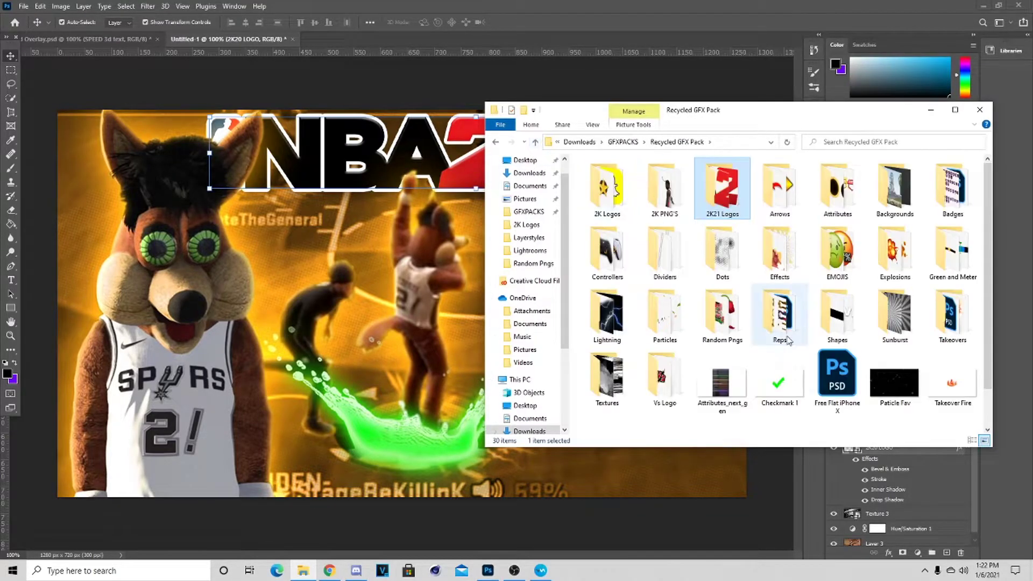
left_click(535, 143)
left_click_drag(732, 351, 278, 392)
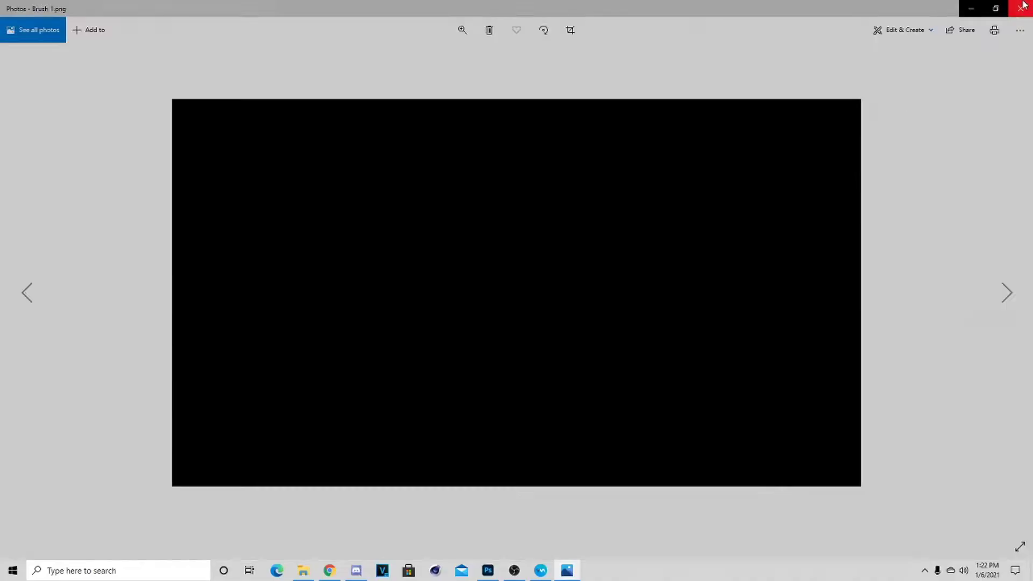
left_click(1019, 6)
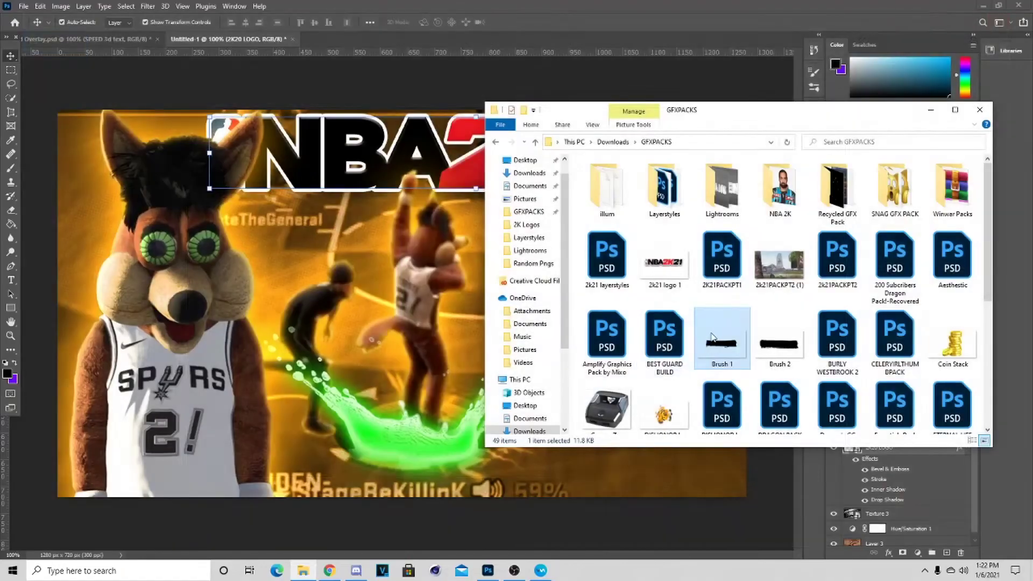
mouse_move(589, 349)
left_mouse_down()
mouse_move(392, 356)
mouse_move(419, 333)
mouse_move(570, 327)
left_mouse_up()
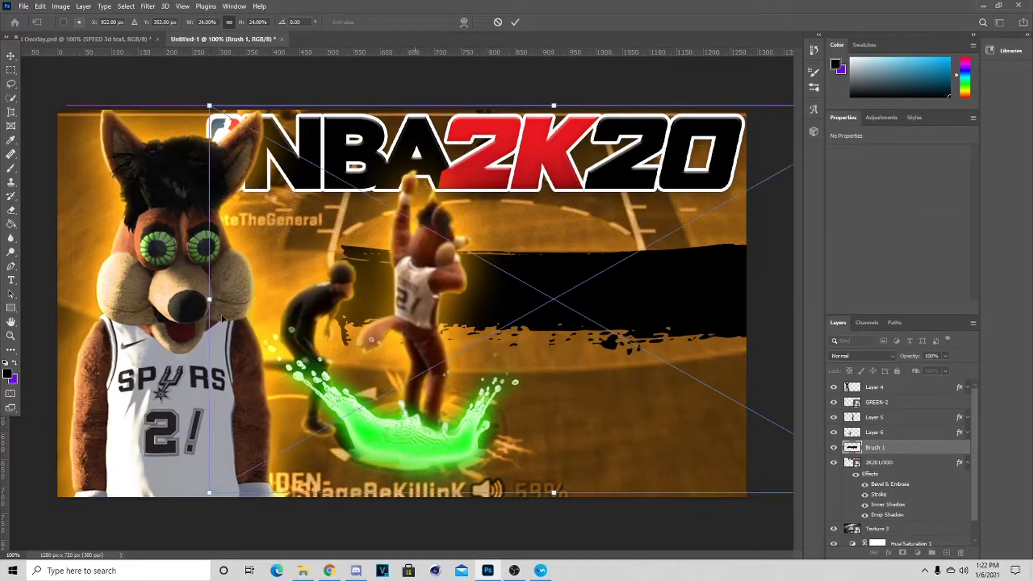
left_click_drag(209, 305, 468, 299)
mouse_move(739, 287)
left_mouse_down()
mouse_move(628, 276)
mouse_move(644, 276)
left_mouse_up()
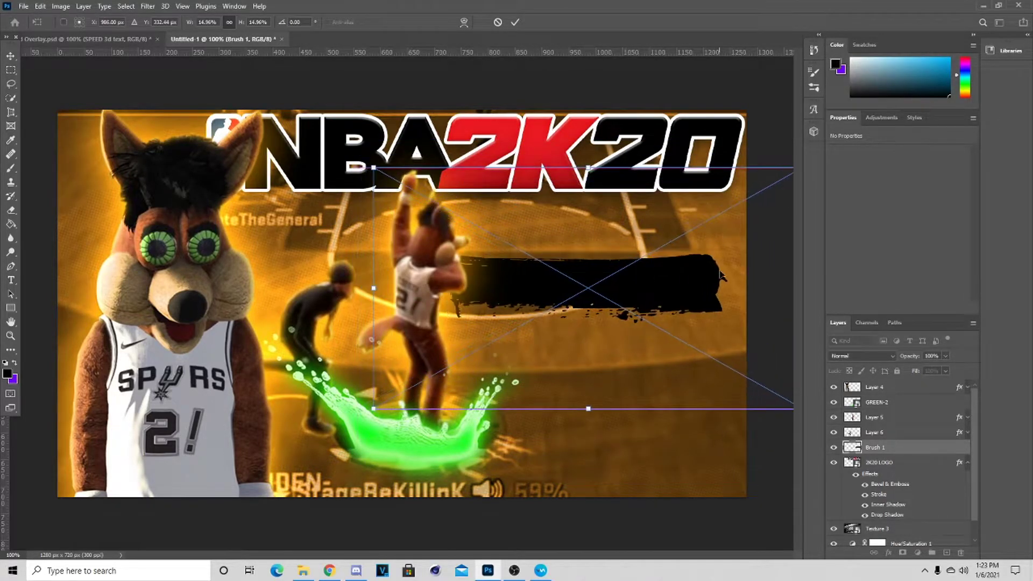
key("ctrl+minus")
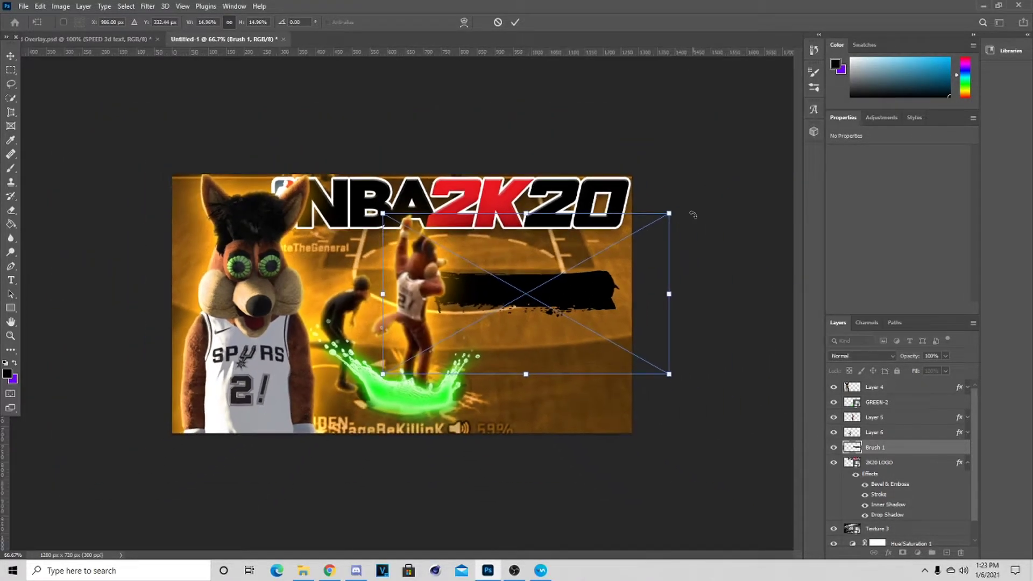
left_click_drag(670, 303, 688, 294)
left_click(499, 23)
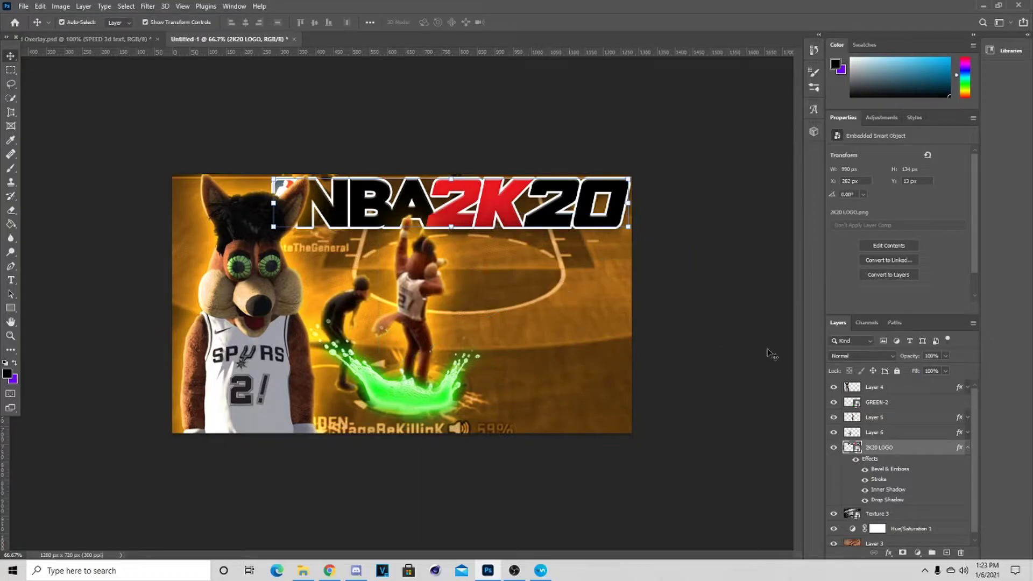
Step: Place the Brush 1 image above the 2K20 LOGO layer, narrowed to fit the court area to the right of the shooting player
left_click(303, 570)
mouse_move(608, 409)
left_mouse_down()
mouse_move(336, 329)
mouse_move(446, 313)
left_mouse_up()
left_click_drag(268, 295, 403, 292)
left_click_drag(727, 293, 698, 293)
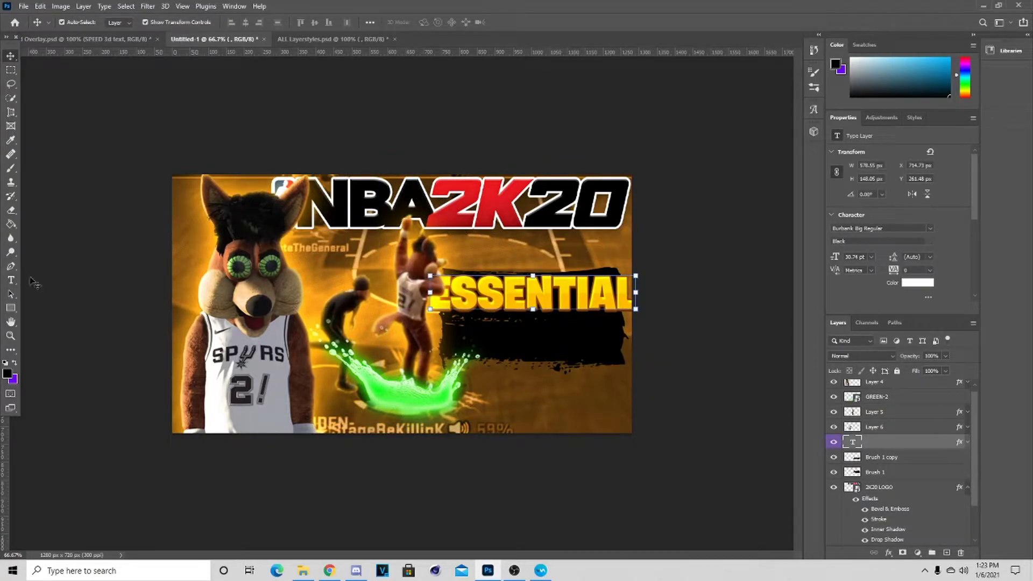
Step: Replace the gold ESSENTIAL text over the brush stroke with I RETURNED
left_click(11, 280)
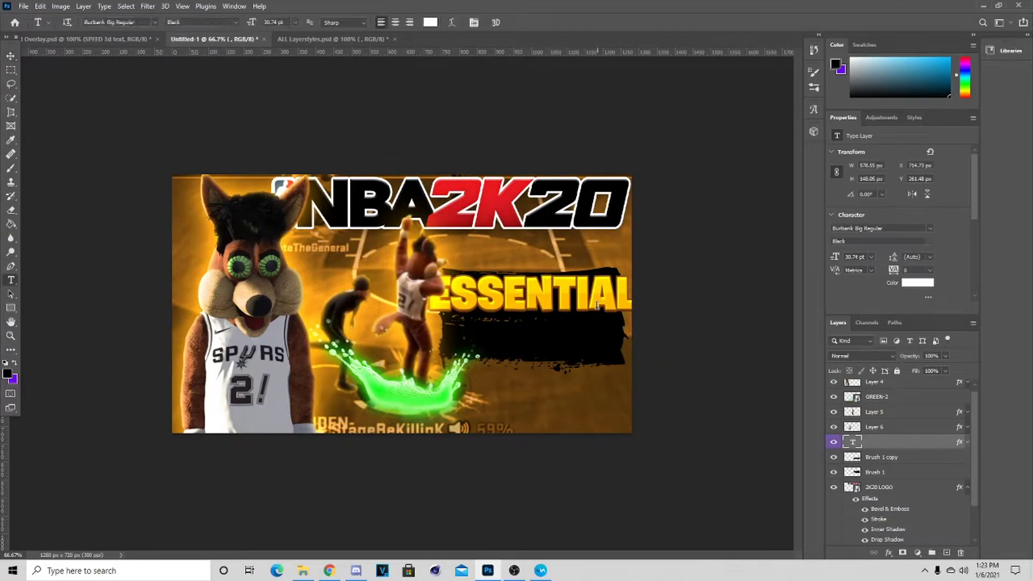
left_click_drag(630, 301, 284, 258)
key("BackSpace")
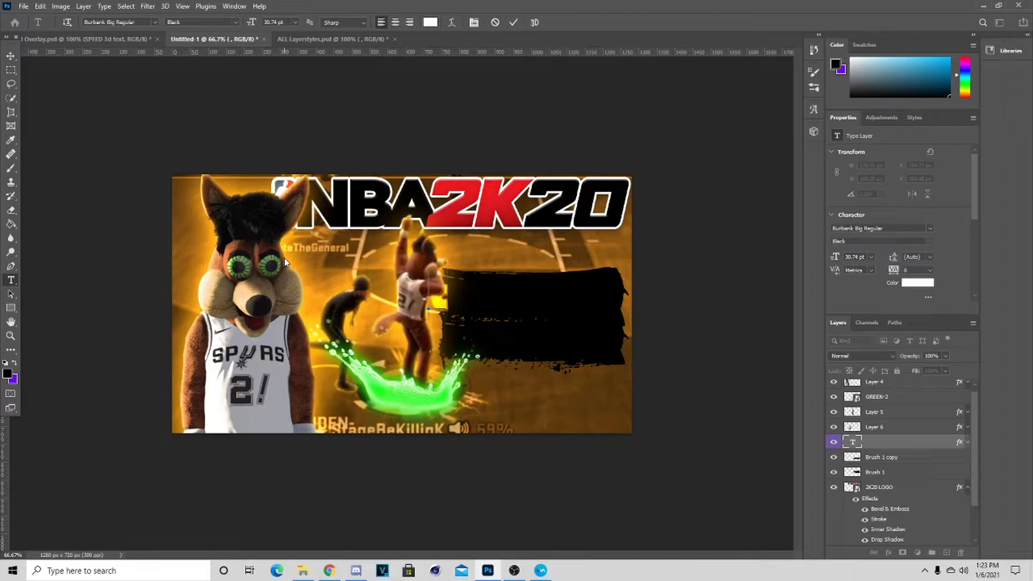
type("THE")
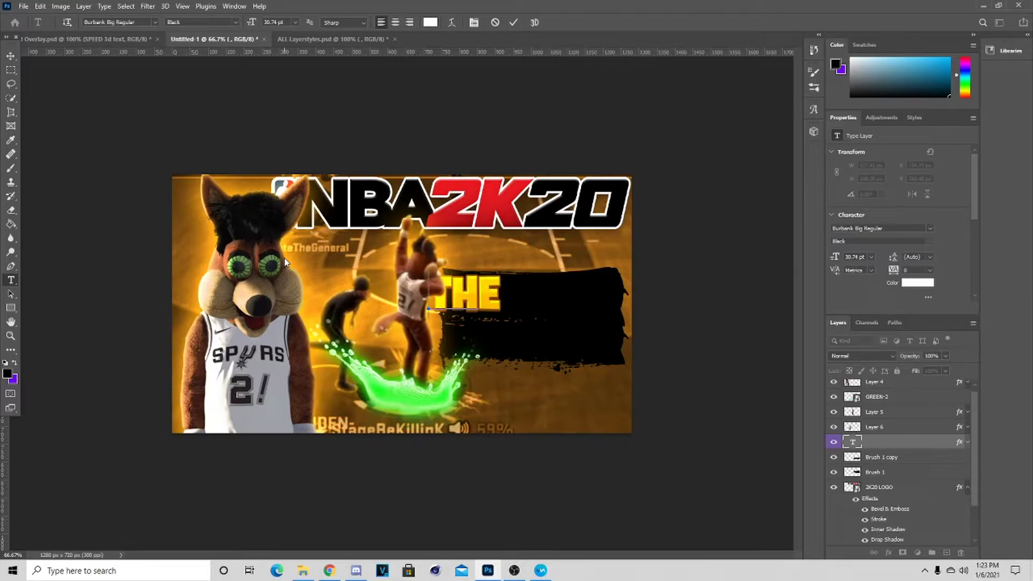
key("BackSpace")
key("BackSpace")
key("BackSpace")
type("RETURNED")
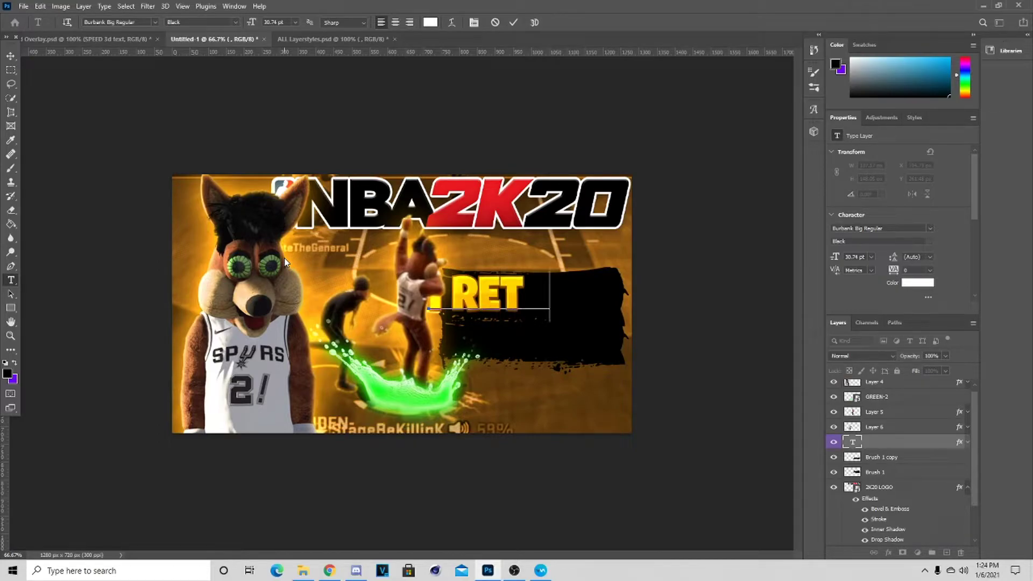
Step: Scale the I RETURNED text to 77.16% and fit it within the upper brush stroke
left_click(10, 56)
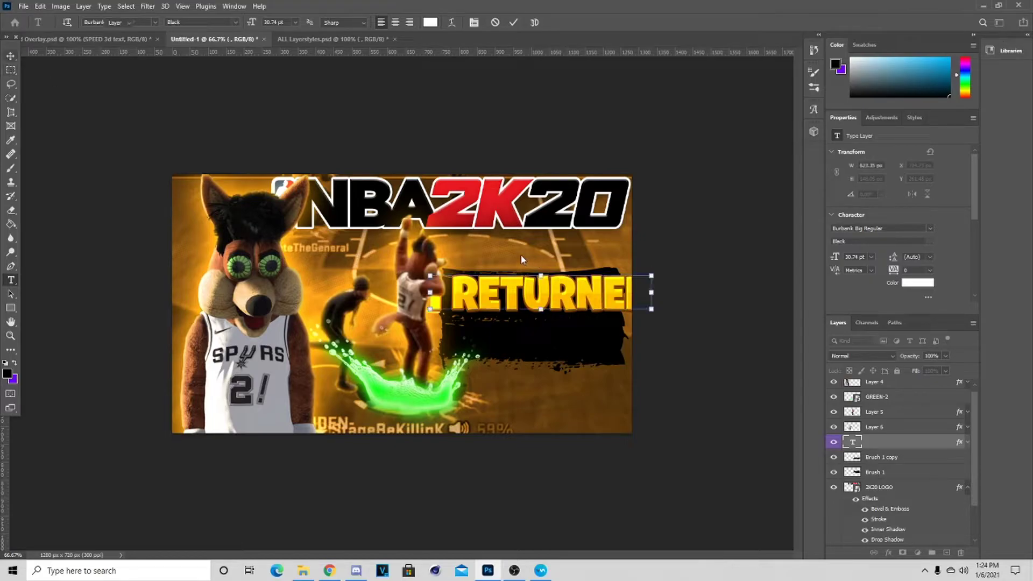
left_click_drag(652, 294, 597, 297)
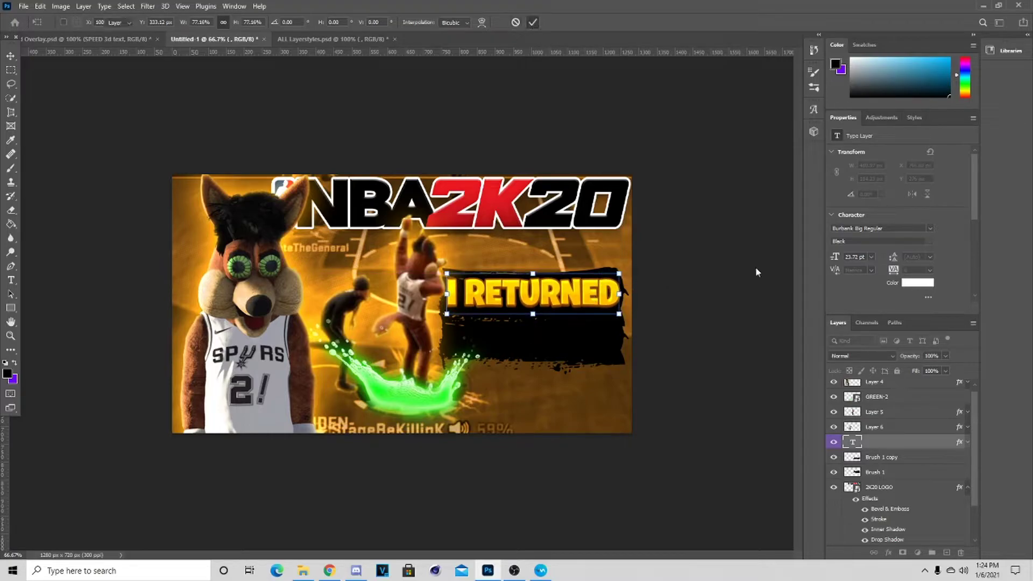
key("Return")
Step: Reduce the height of the lower brush stroke, Brush 1 copy, to 86.59%
left_click(614, 368)
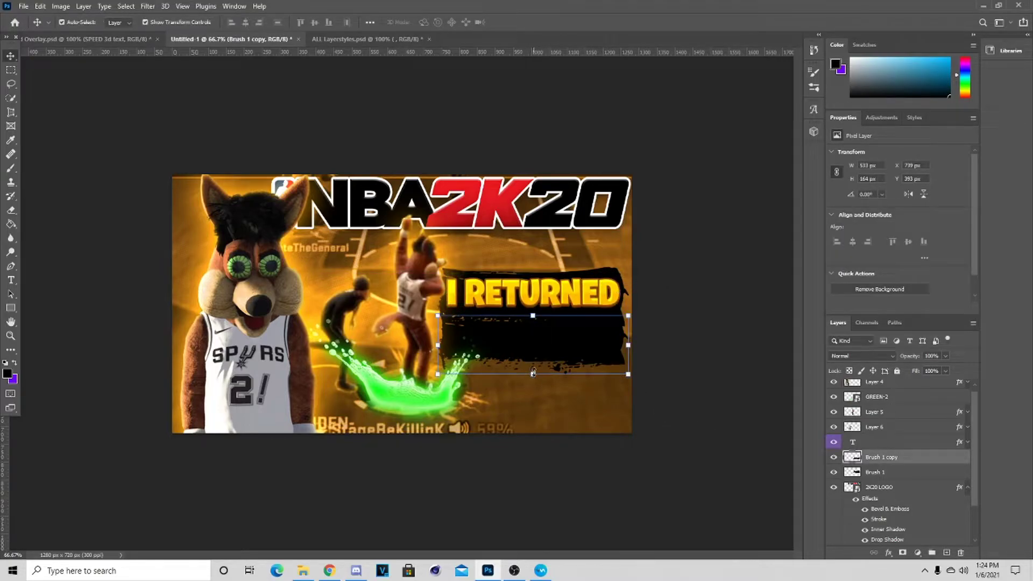
left_click_drag(532, 372, 533, 367)
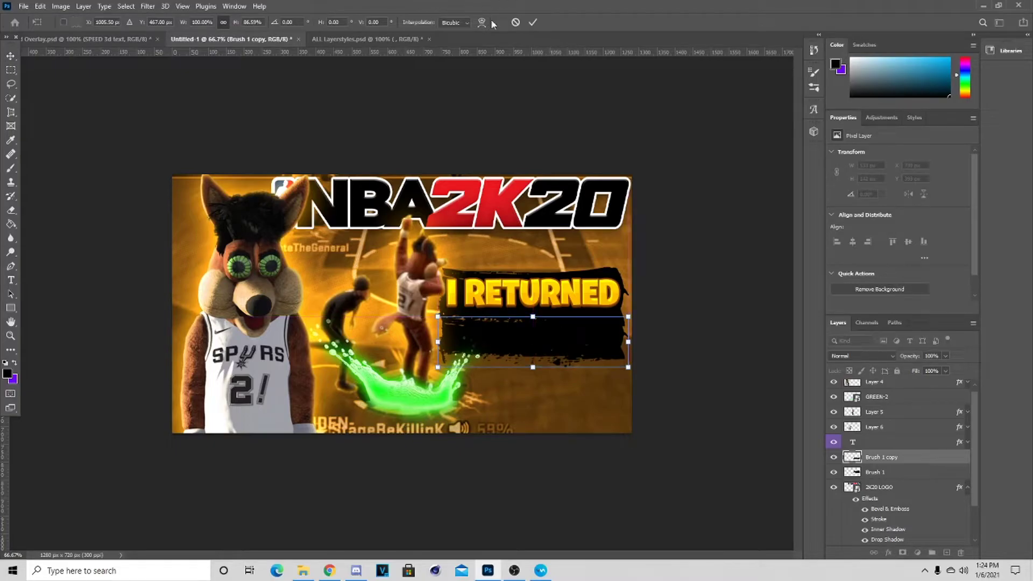
left_click(533, 22)
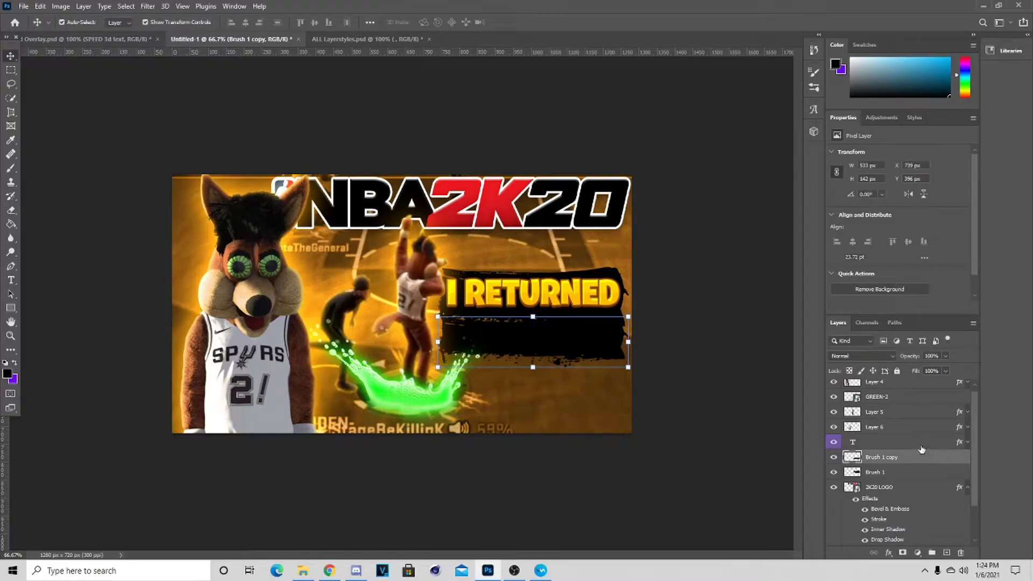